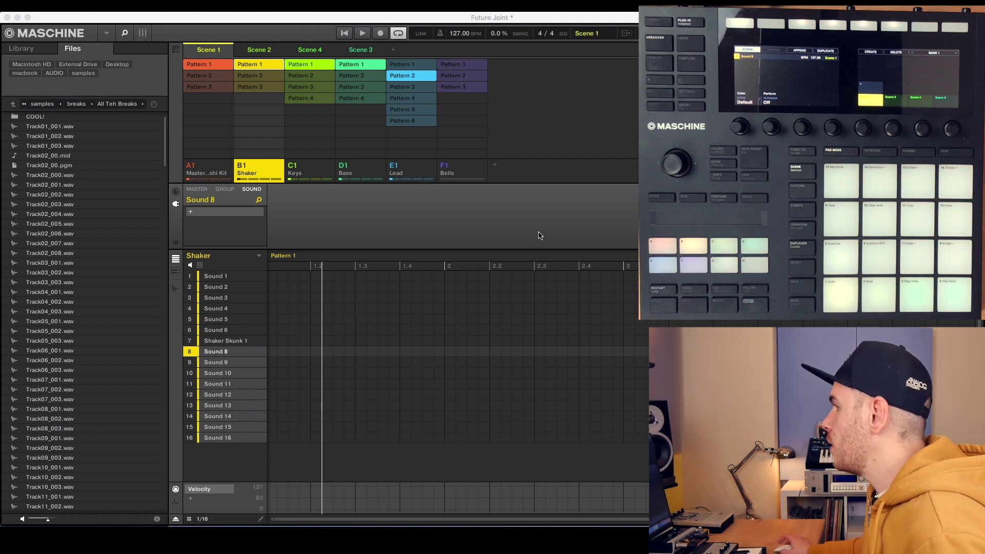
Step: Show the song arrangement in place of the scene overview and select the Master Roshi Kit group
{"action": "right_click", "coordinate": [215, 53]}
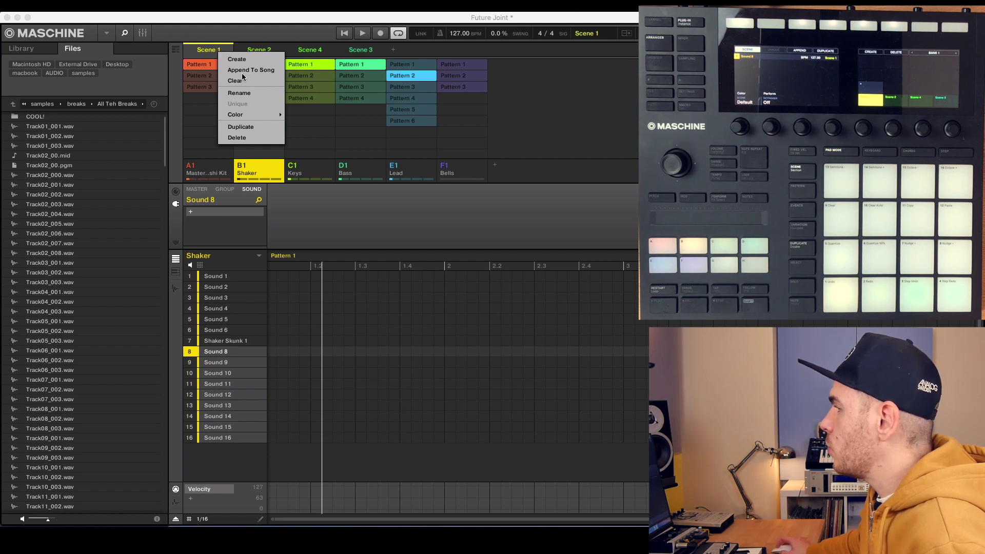
{"action": "left_click", "coordinate": [177, 64]}
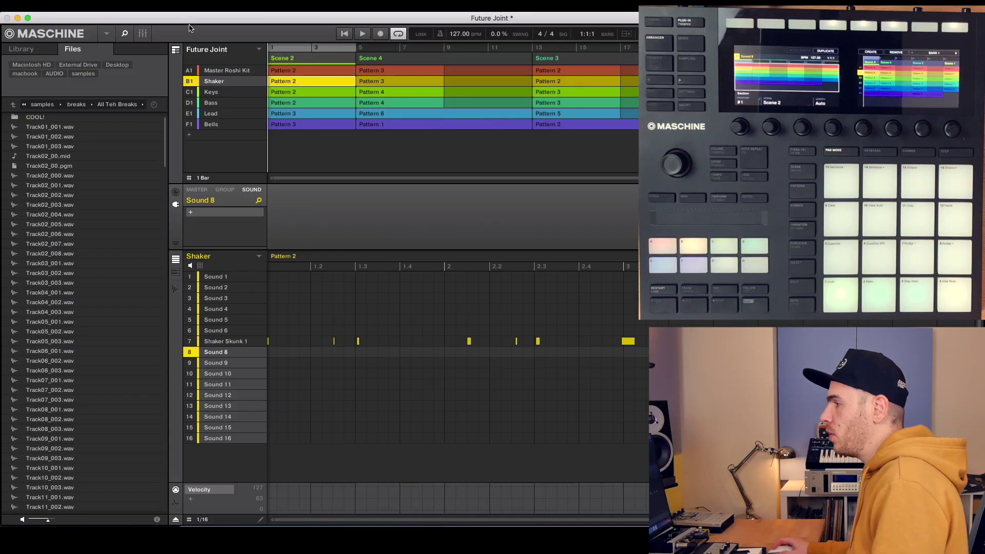
{"action": "left_click", "coordinate": [217, 73]}
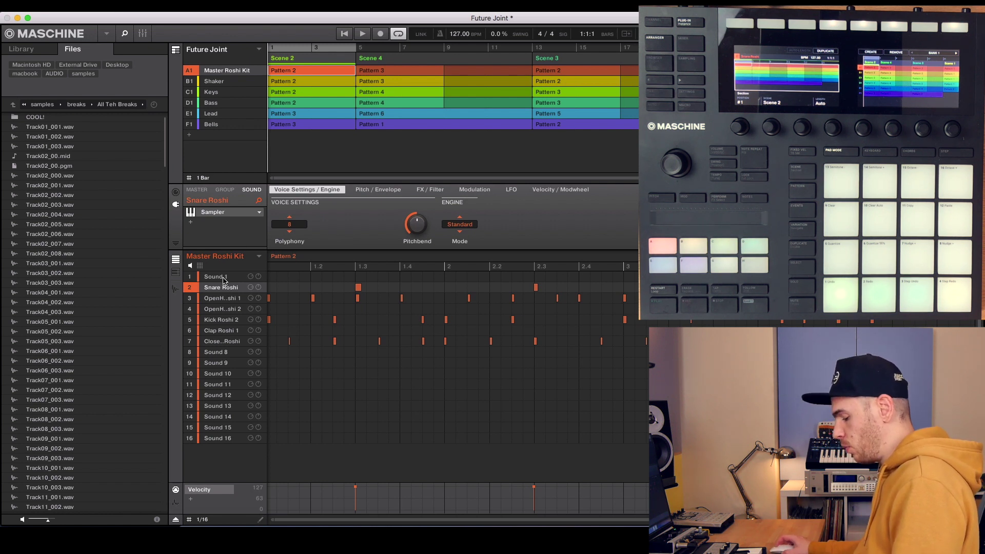
Step: Open the song's audio export settings and set the range to All
{"action": "key", "text": "super+r"}
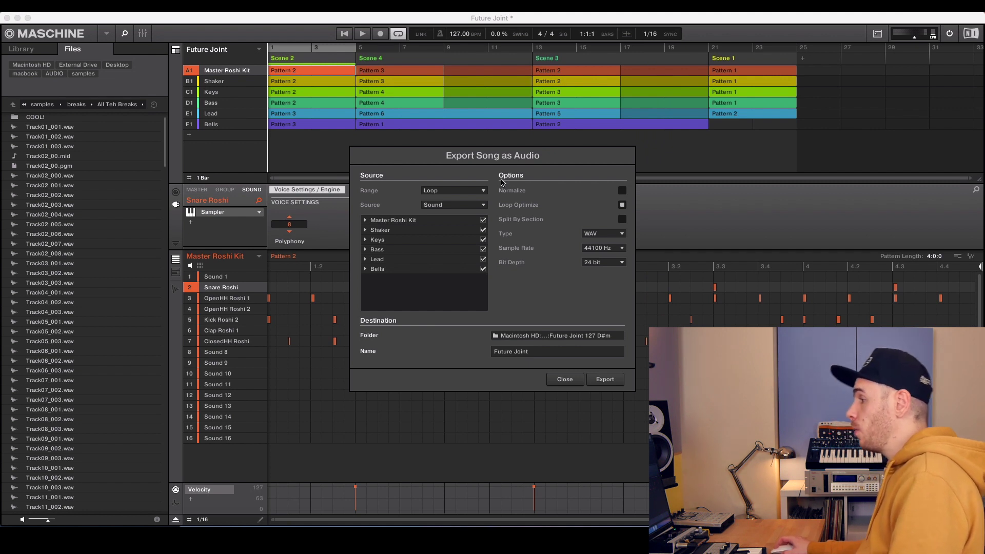
{"action": "left_click", "coordinate": [485, 190]}
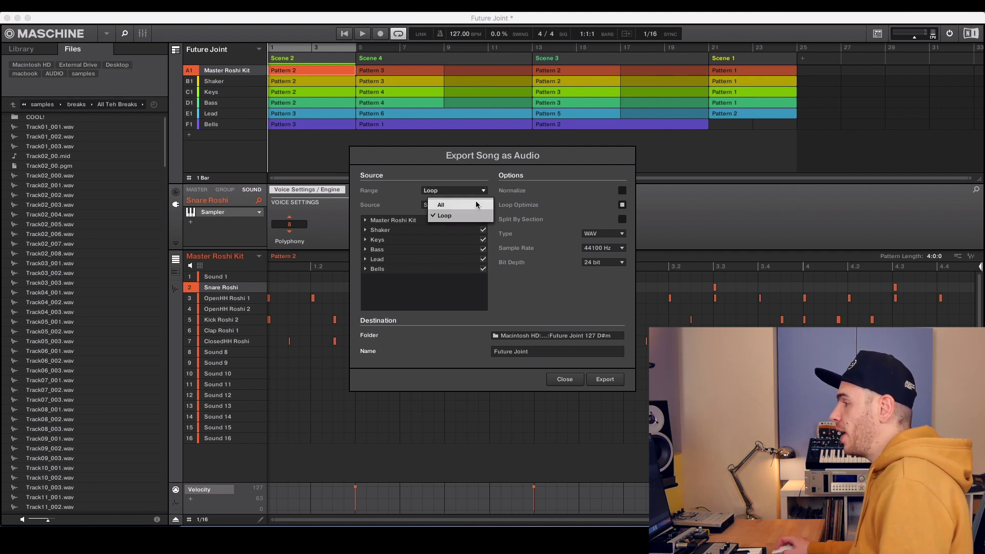
{"action": "left_click", "coordinate": [451, 199]}
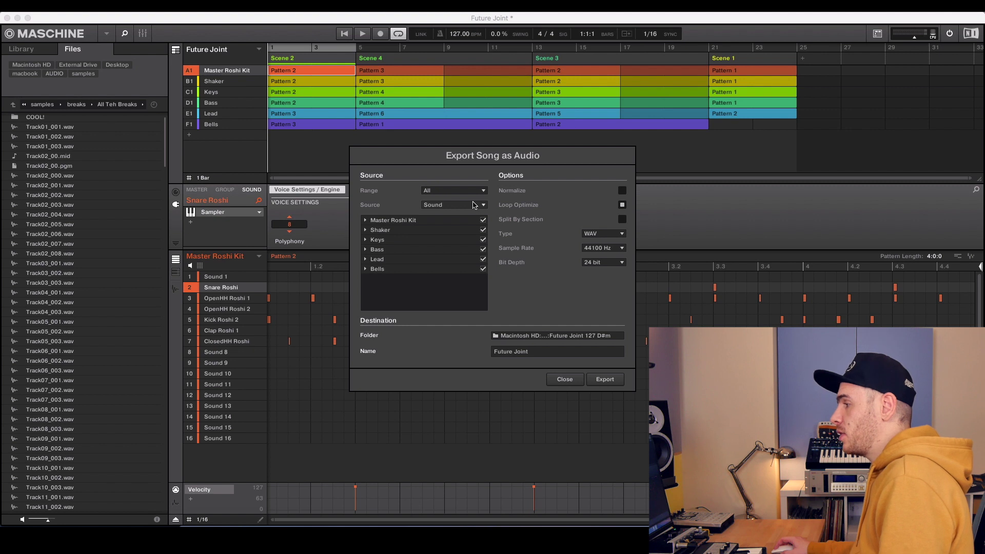
Step: Inspect the Master Roshi Kit's individual sounds and try Group as the export source before returning it to Sound
{"action": "left_click", "coordinate": [366, 221]}
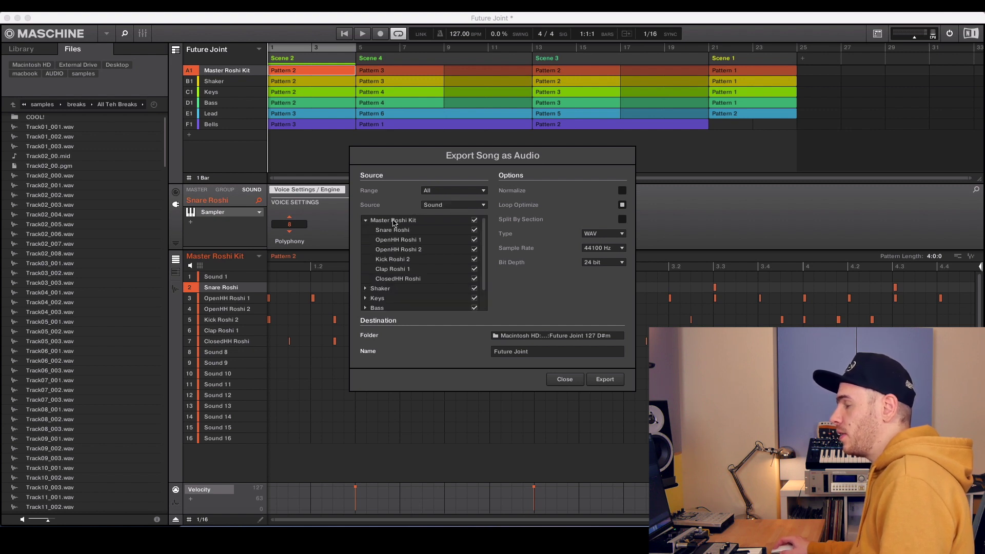
{"action": "left_click", "coordinate": [366, 221]}
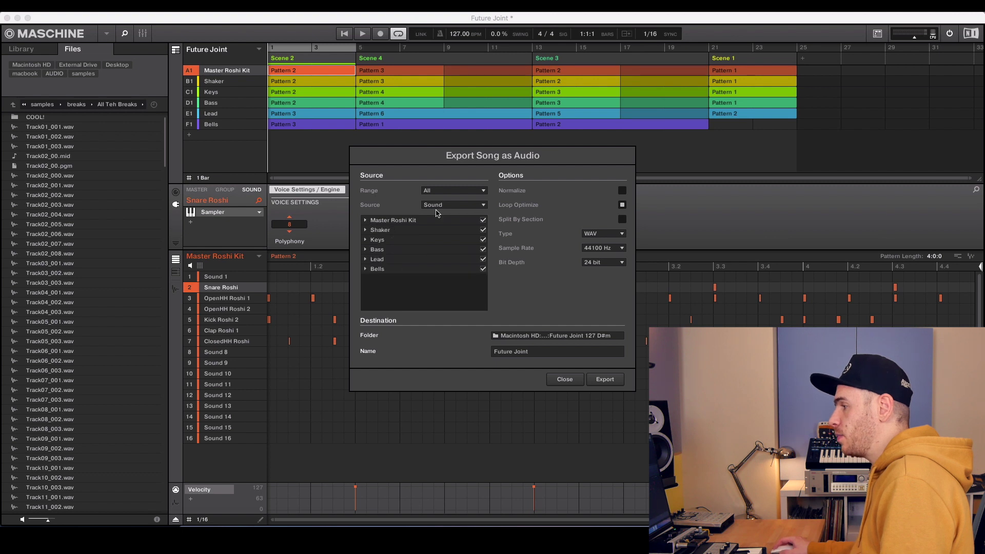
{"action": "left_click", "coordinate": [439, 205]}
{"action": "left_click", "coordinate": [444, 231]}
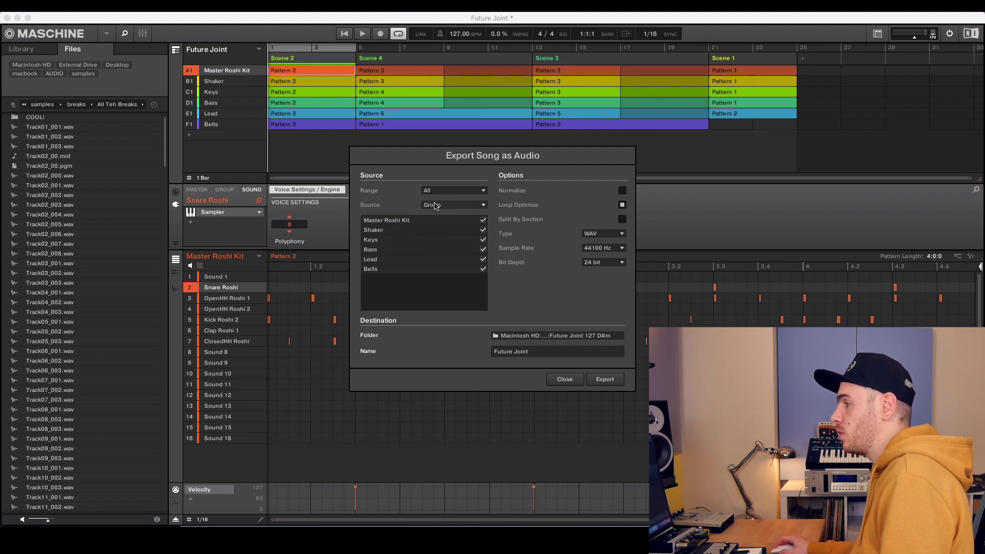
{"action": "left_click", "coordinate": [472, 206]}
{"action": "left_click", "coordinate": [446, 240]}
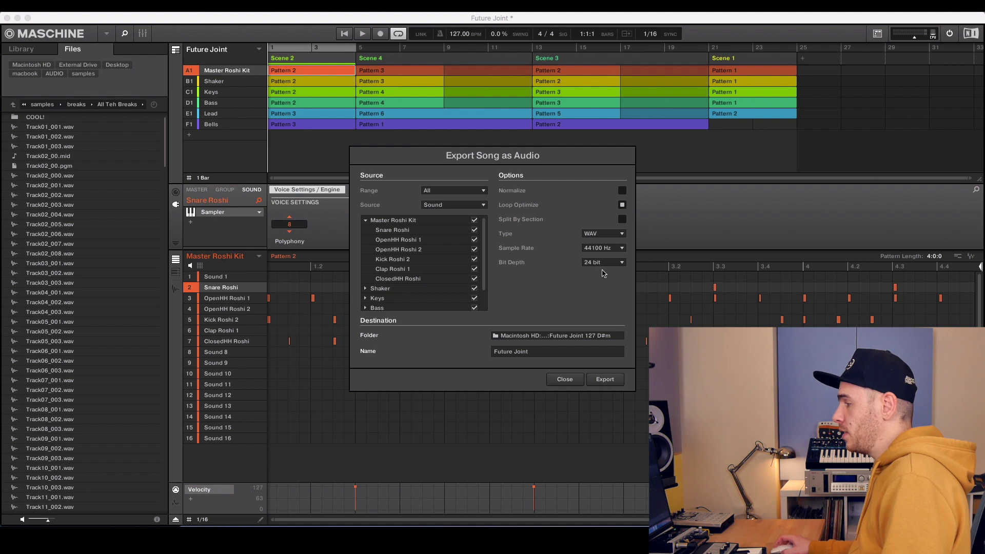
Step: Choose the Future Joint 127 D#m folder as the export destination
{"action": "left_click", "coordinate": [525, 335]}
{"action": "left_click", "coordinate": [530, 217]}
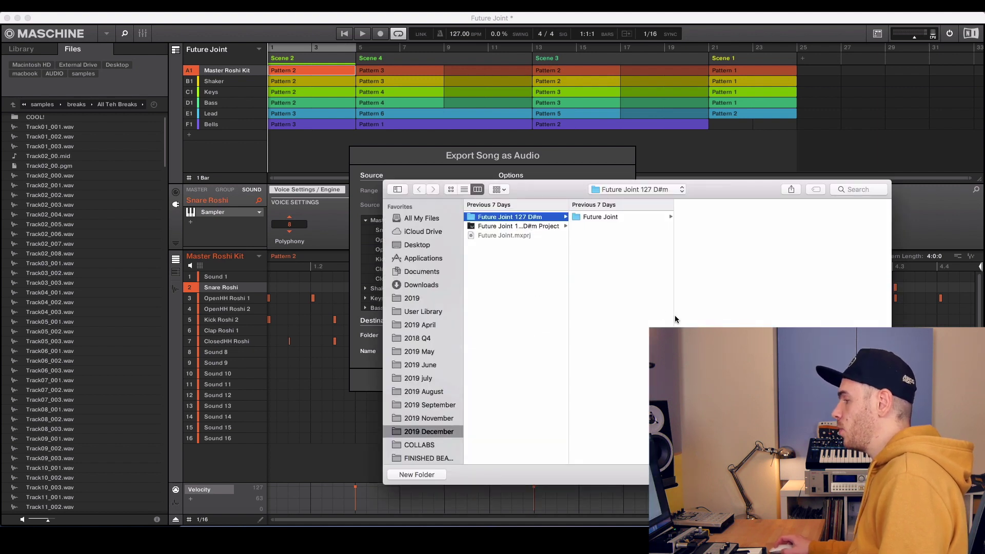
{"action": "key", "text": "Return"}
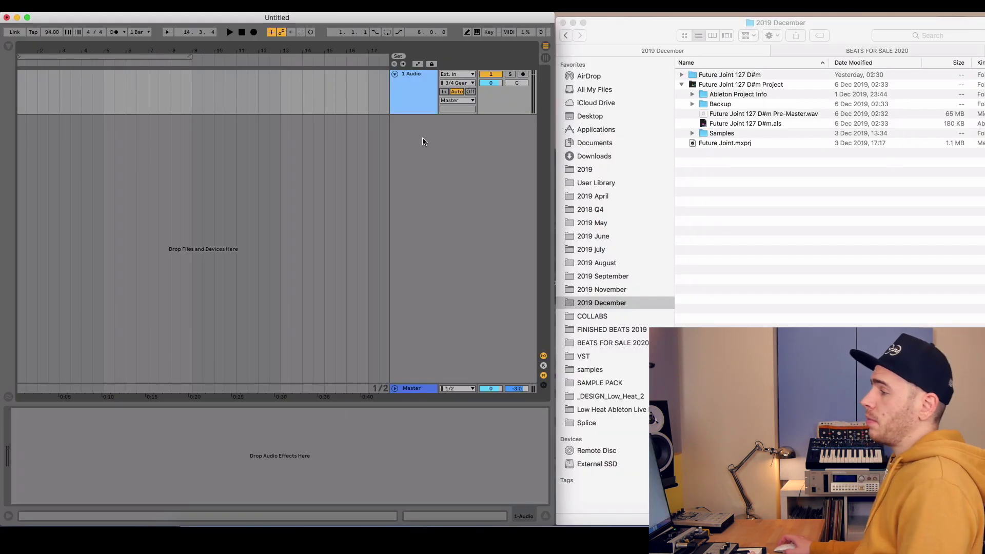
Step: Import the twelve WAV stems from the Future Joint 127 D#m folder, sorted by size, into Ableton Live on separate tracks
{"action": "double_click", "coordinate": [738, 77]}
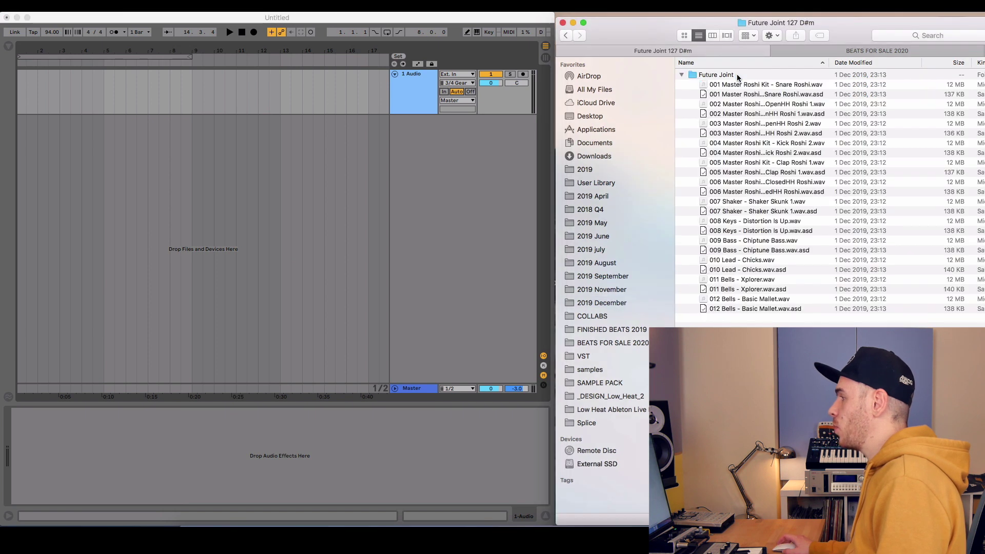
{"action": "left_click", "coordinate": [955, 62]}
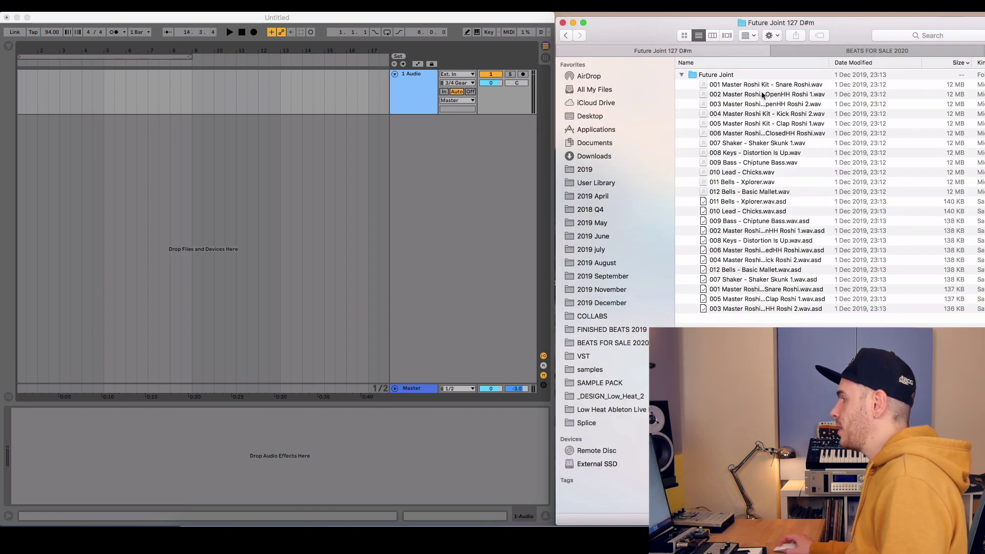
{"action": "left_click", "coordinate": [759, 85]}
{"action": "left_click", "coordinate": [741, 194], "text": "shift"}
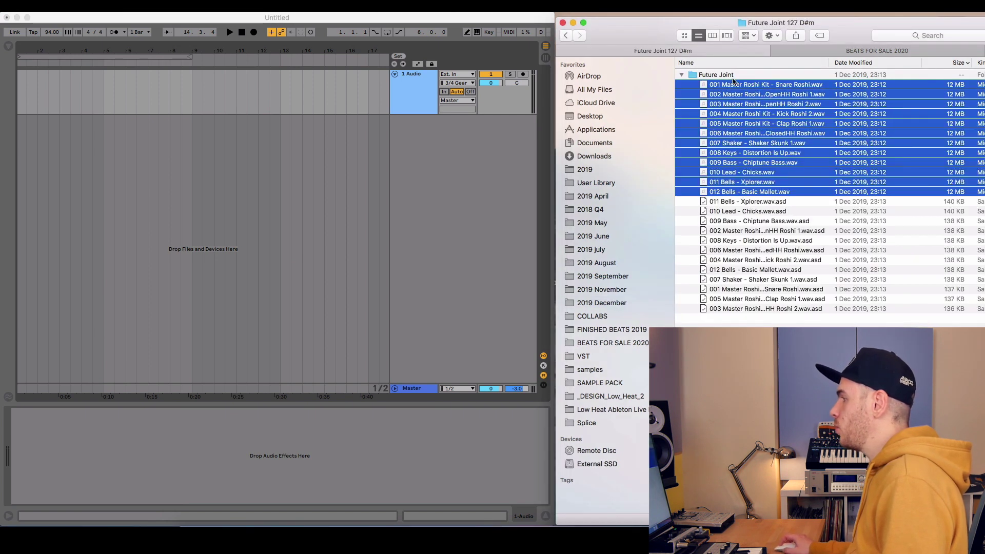
{"action": "left_click_drag", "start_coordinate": [738, 88], "coordinate": [22, 86]}
{"action": "key", "text": "super"}
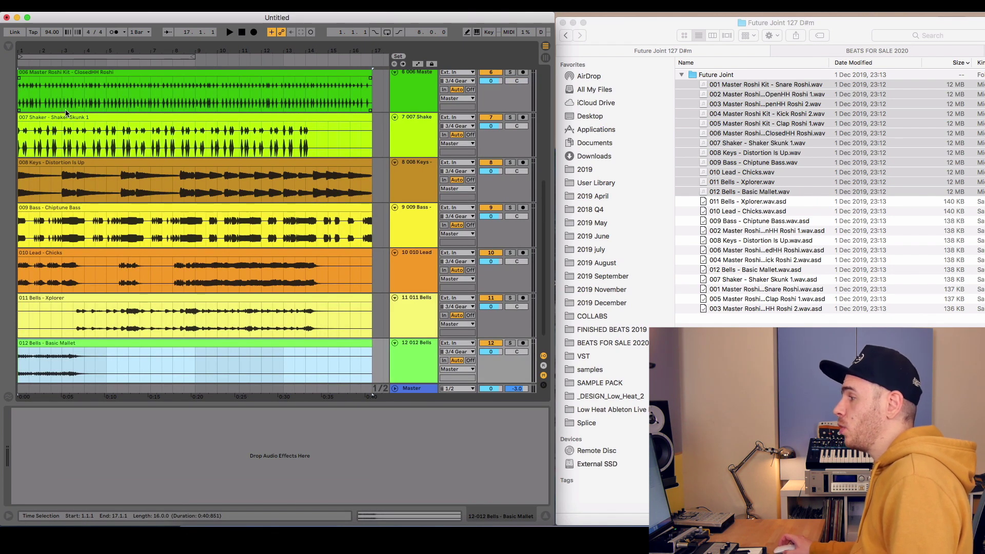
Step: Maximize the Ableton Live window and set the project tempo to 127 BPM
{"action": "scroll", "coordinate": [64, 108], "scroll_direction": "up", "scroll_amount": 3}
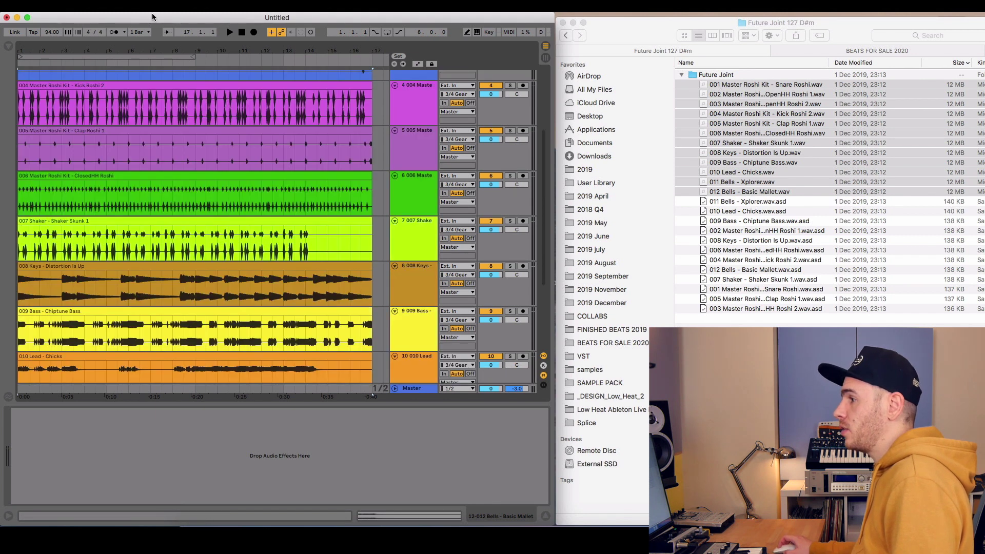
{"action": "double_click", "coordinate": [88, 19]}
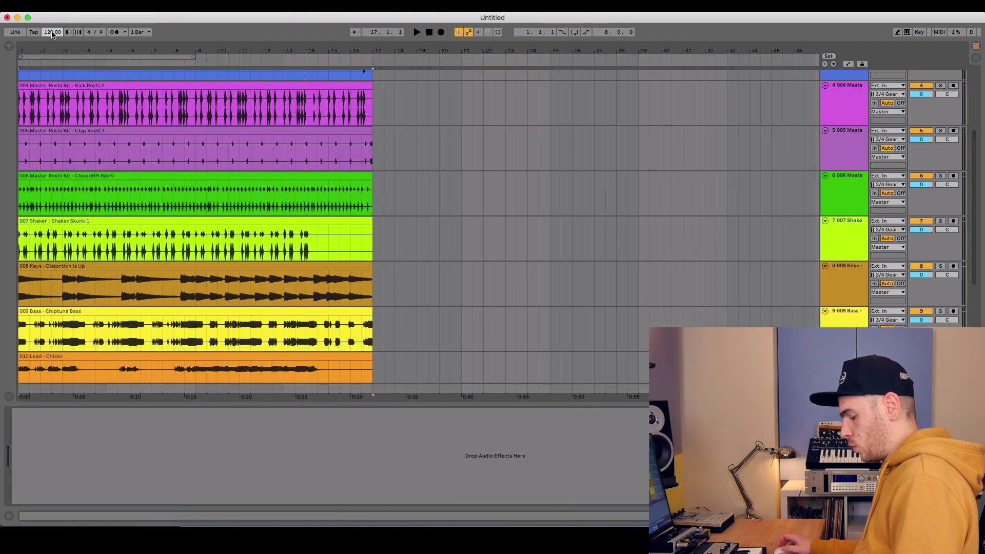
{"action": "type", "text": "127"}
{"action": "key", "text": "Return"}
Step: Turn off Warp for all imported clips and place the insert marker at the end of the stems
{"action": "scroll", "coordinate": [247, 153], "scroll_direction": "up", "scroll_amount": 3}
{"action": "key", "text": "shift+Tab"}
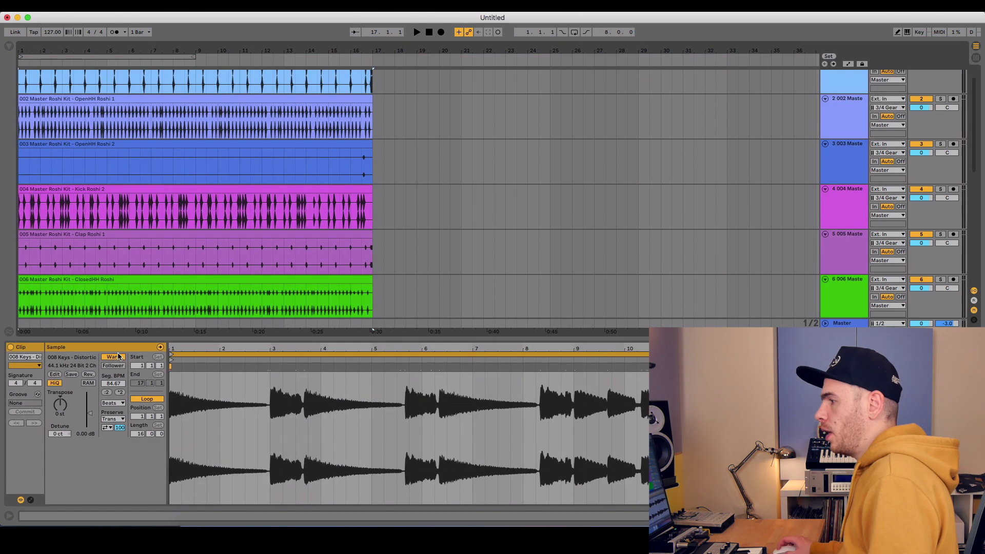
{"action": "key", "text": "super+a"}
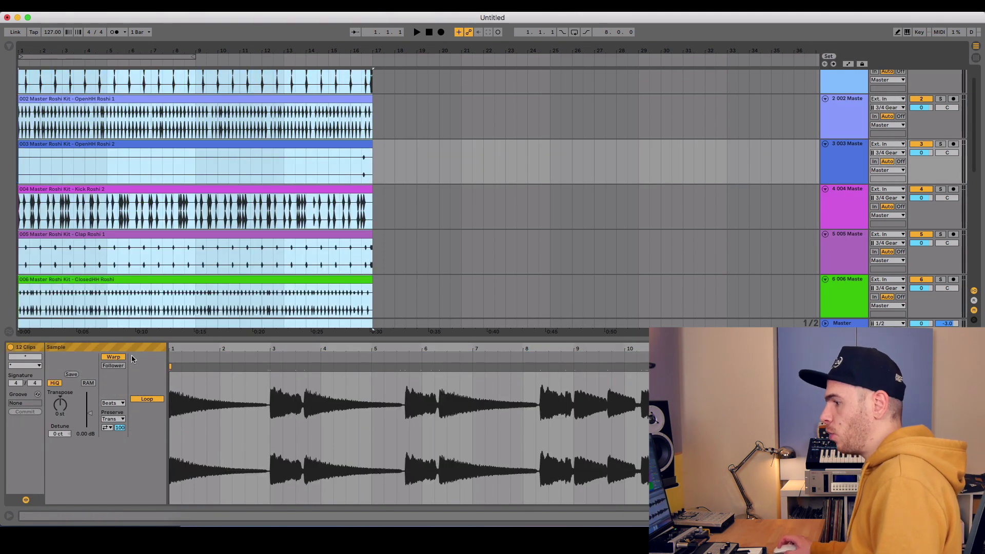
{"action": "left_click", "coordinate": [113, 357]}
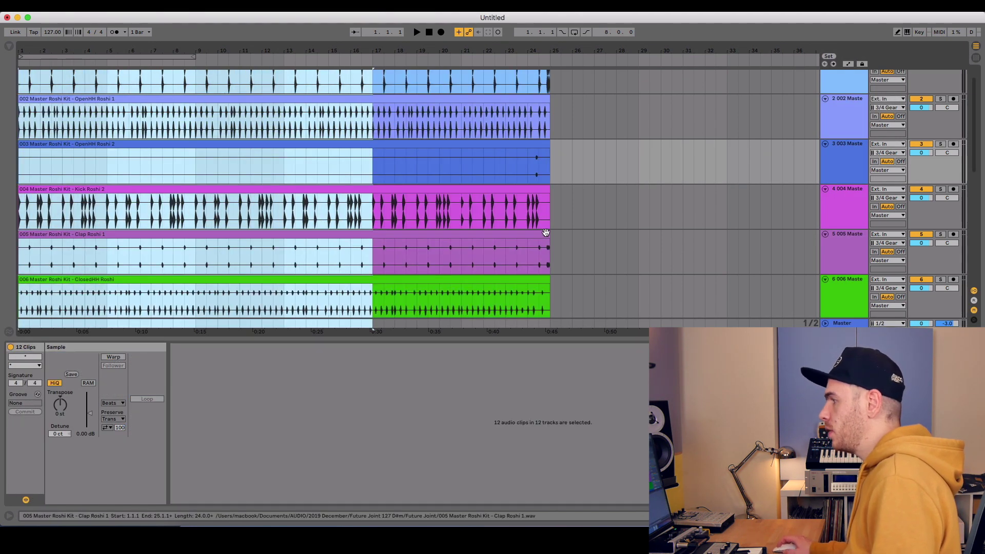
{"action": "left_click", "coordinate": [553, 159]}
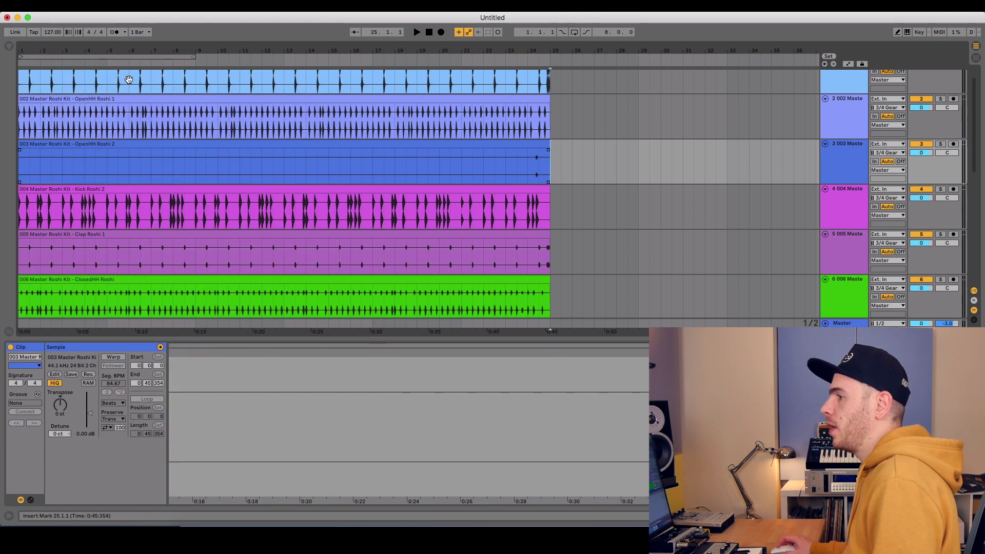
Step: Set the loop to the first four bars and split the clips on all tracks at bar 5
{"action": "left_click", "coordinate": [88, 56]}
{"action": "key", "text": "minus"}
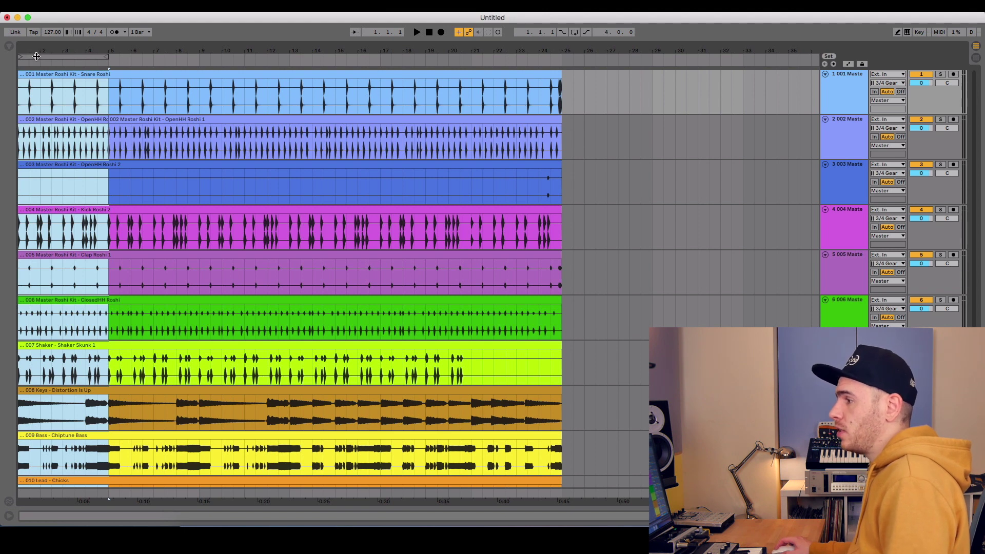
{"action": "mouse_move", "coordinate": [36, 56]}
{"action": "left_mouse_down"}
{"action": "mouse_move", "coordinate": [73, 56]}
{"action": "mouse_move", "coordinate": [45, 56]}
{"action": "left_mouse_up"}
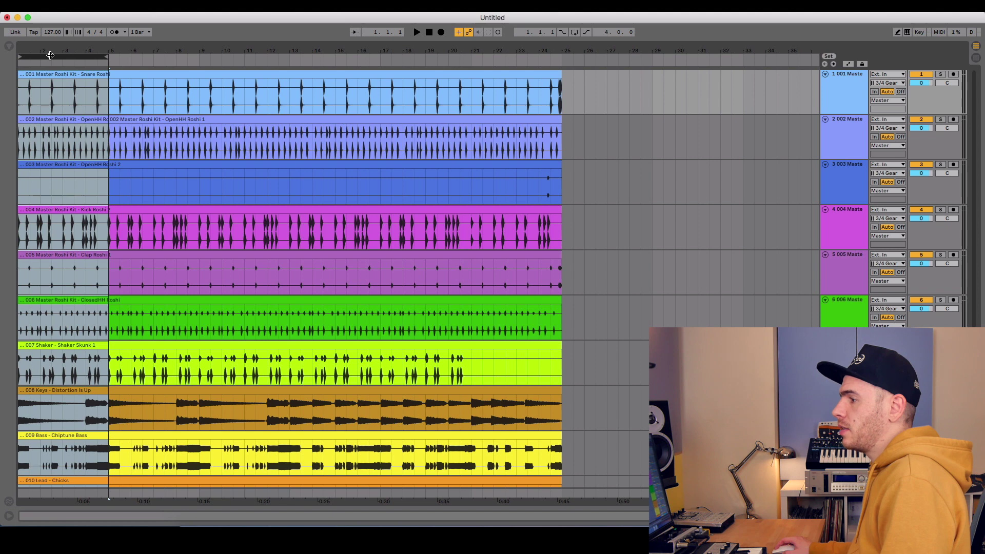
{"action": "scroll", "coordinate": [41, 55], "scroll_direction": "left", "scroll_amount": 1}
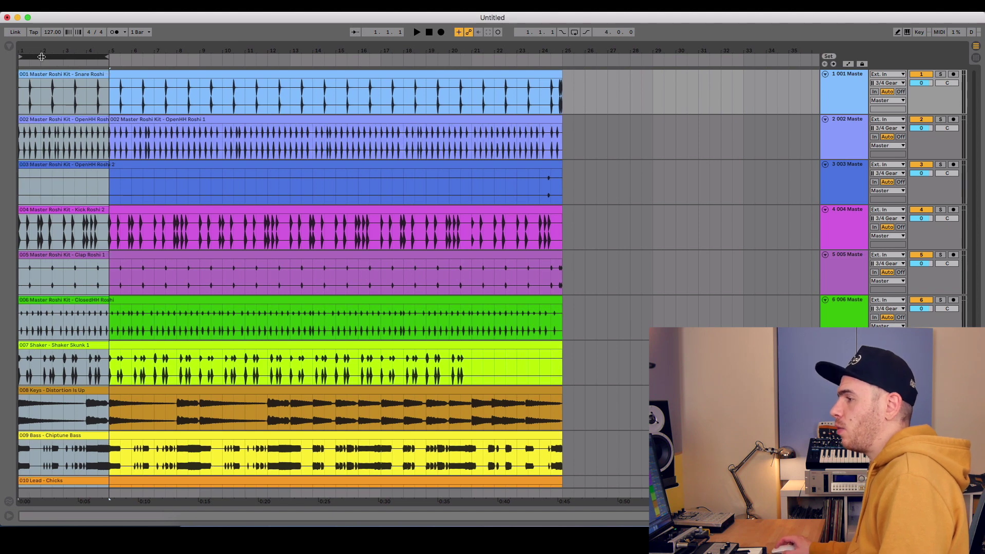
{"action": "left_click_drag", "start_coordinate": [45, 57], "coordinate": [64, 57]}
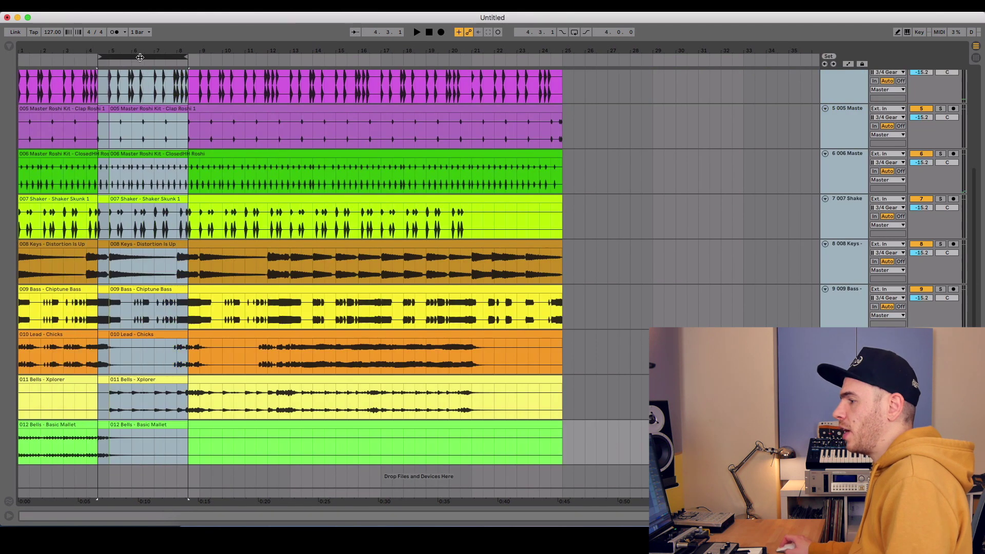
Step: Mark eight-bar loop sections starting at bars 5 and 13, splitting all clips at bars 13 and 21
{"action": "left_click_drag", "start_coordinate": [140, 57], "coordinate": [286, 58]}
{"action": "left_click", "coordinate": [270, 57]}
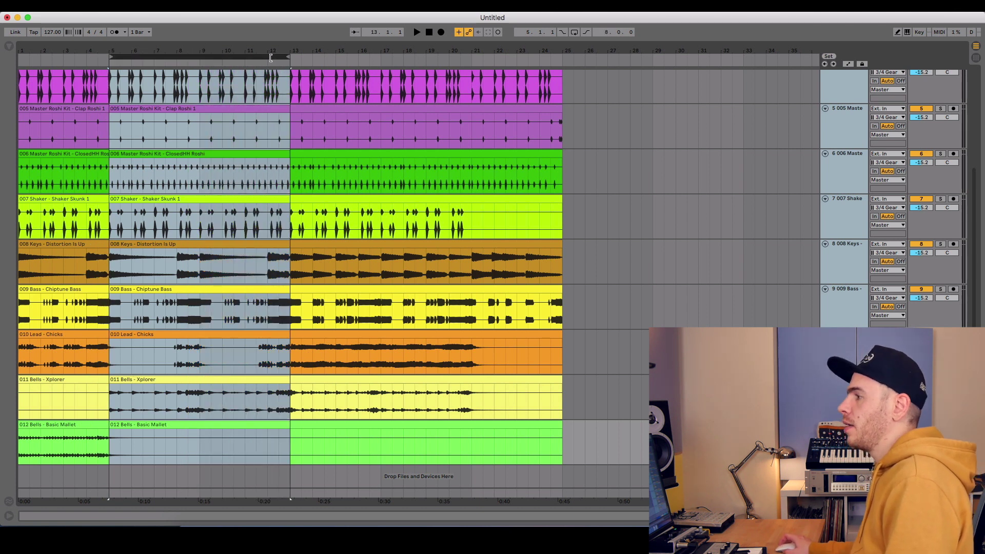
{"action": "key", "text": "Up"}
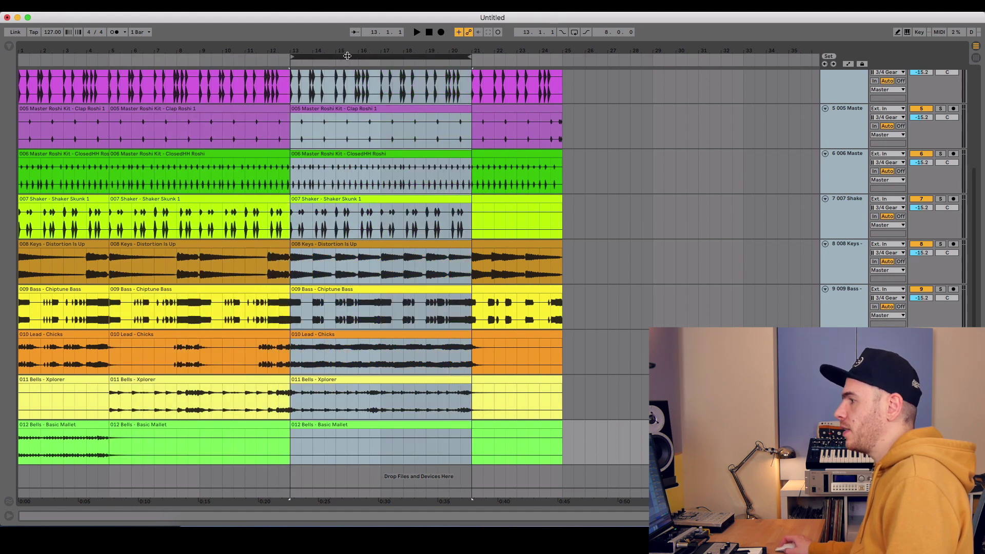
{"action": "key", "text": "super+e"}
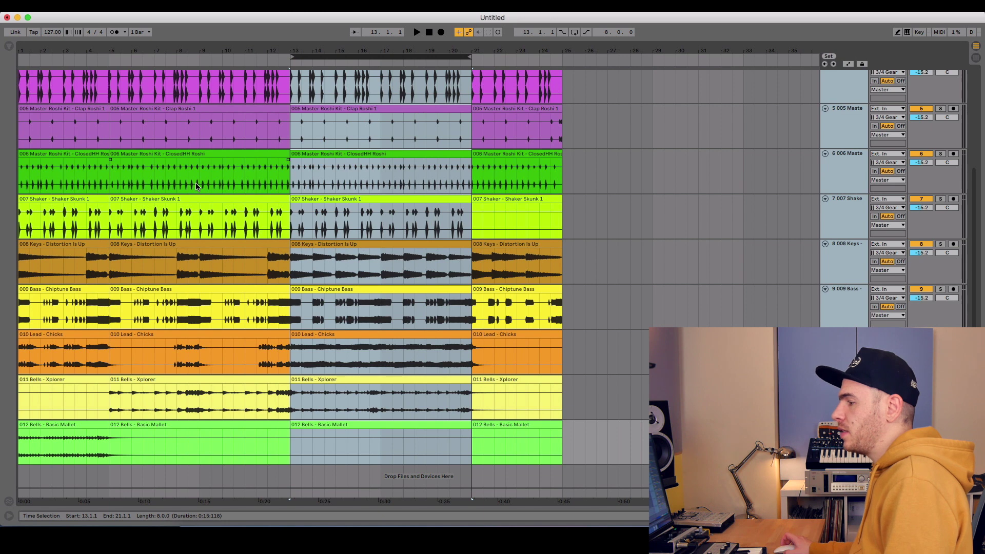
Step: Loop the four-bar opening section and insert two more copies of it across all tracks with Paste Time
{"action": "scroll", "coordinate": [196, 186], "scroll_direction": "up", "scroll_amount": 5}
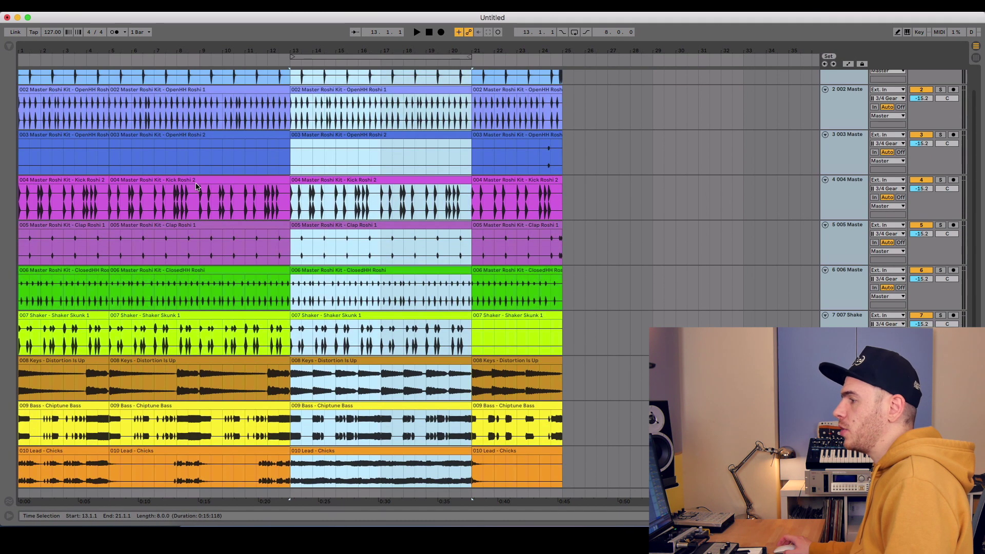
{"action": "left_click_drag", "start_coordinate": [342, 56], "coordinate": [66, 54]}
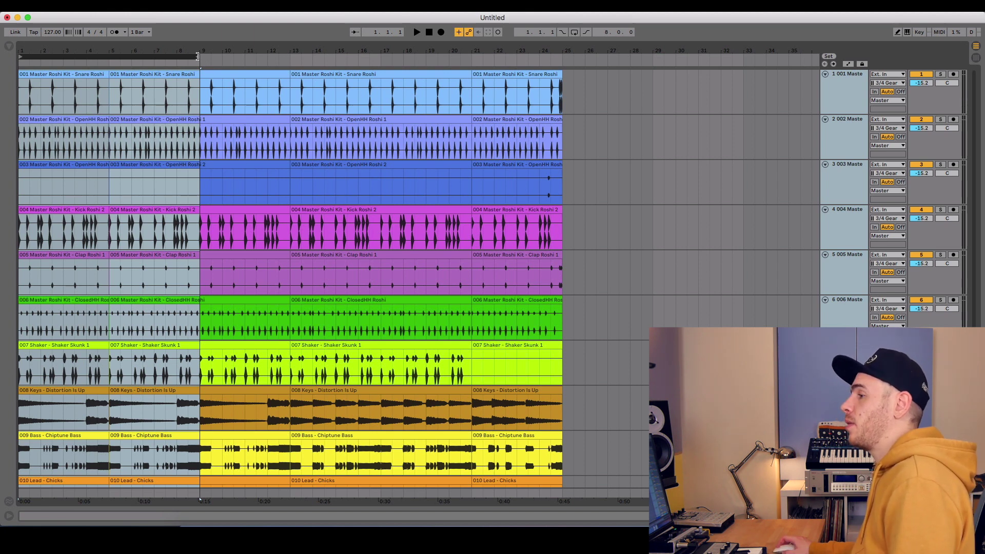
{"action": "left_click_drag", "start_coordinate": [197, 56], "coordinate": [111, 56]}
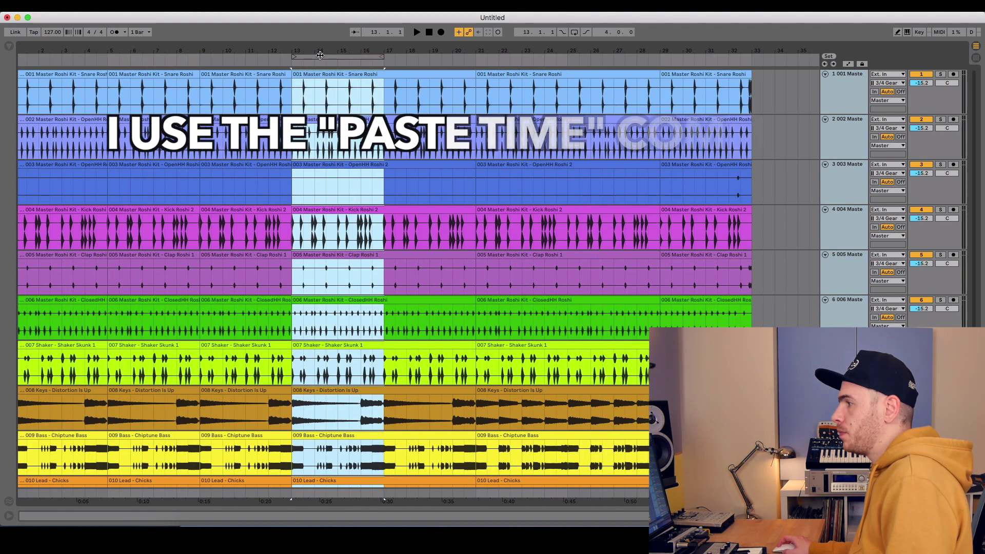
Step: Copy the twelve-bar section from bar 9 to bar 21 on all tracks and insert it at bar 21 with Paste Time
{"action": "key", "text": "Up"}
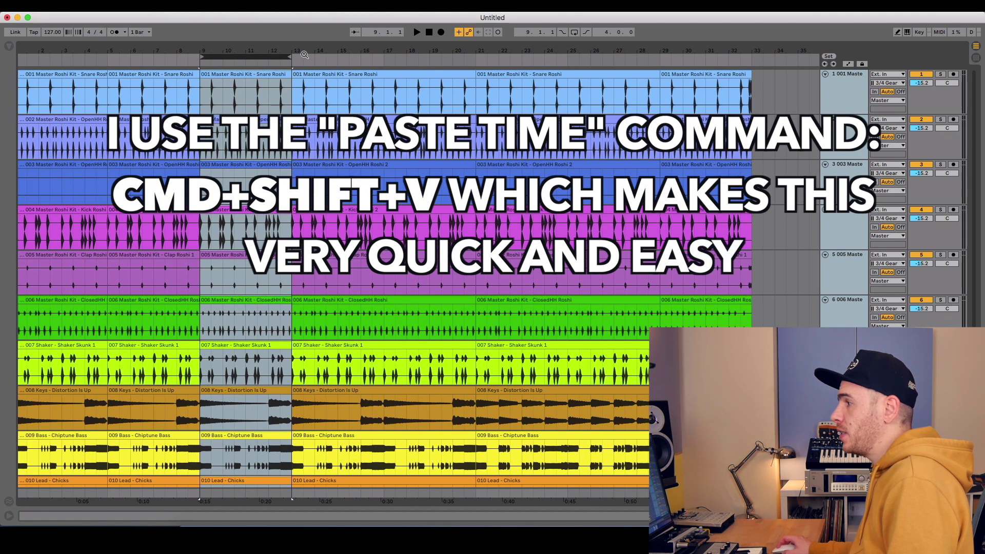
{"action": "left_click_drag", "start_coordinate": [288, 56], "coordinate": [476, 56]}
{"action": "key", "text": "super+c"}
{"action": "key", "text": "super+shift+v"}
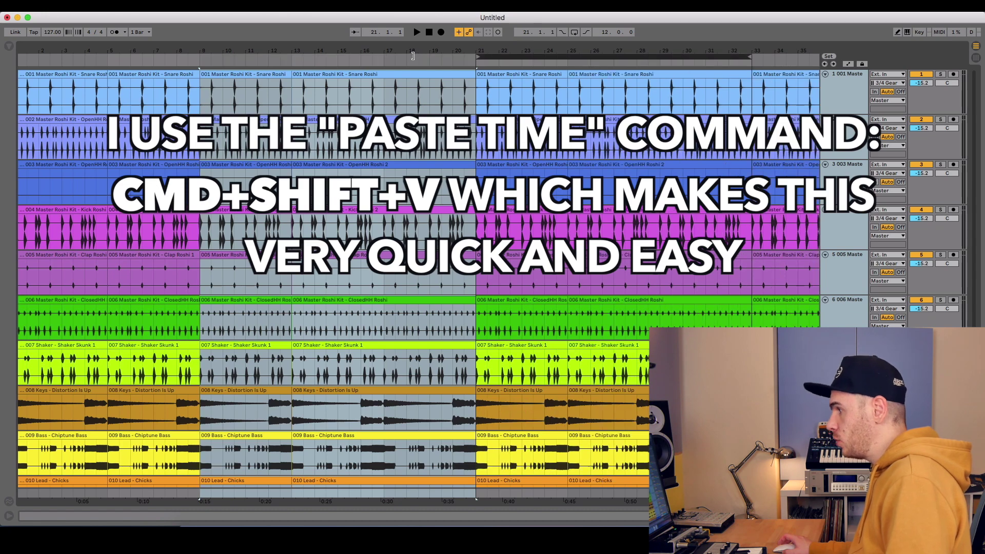
{"action": "scroll", "coordinate": [410, 257], "scroll_direction": "down", "scroll_amount": 3}
{"action": "key", "text": "minus"}
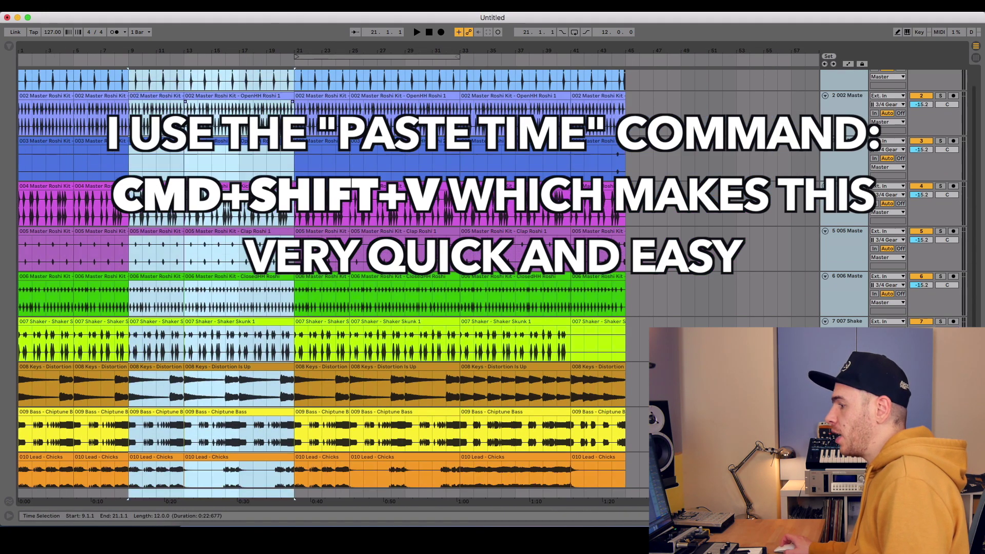
Step: Move the twelve-bar loop to the start of the arrangement so it covers bars 1 to 13
{"action": "scroll", "coordinate": [410, 256], "scroll_direction": "down", "scroll_amount": 3}
{"action": "scroll", "coordinate": [321, 277], "scroll_direction": "up", "scroll_amount": 3}
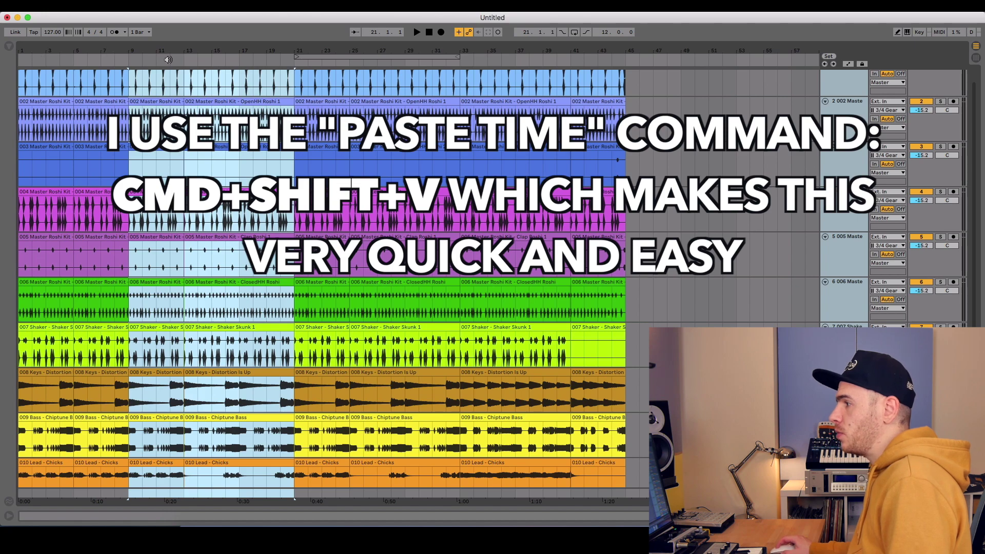
{"action": "left_click_drag", "start_coordinate": [167, 60], "coordinate": [30, 78]}
{"action": "scroll", "coordinate": [30, 78], "scroll_direction": "down", "scroll_amount": 3}
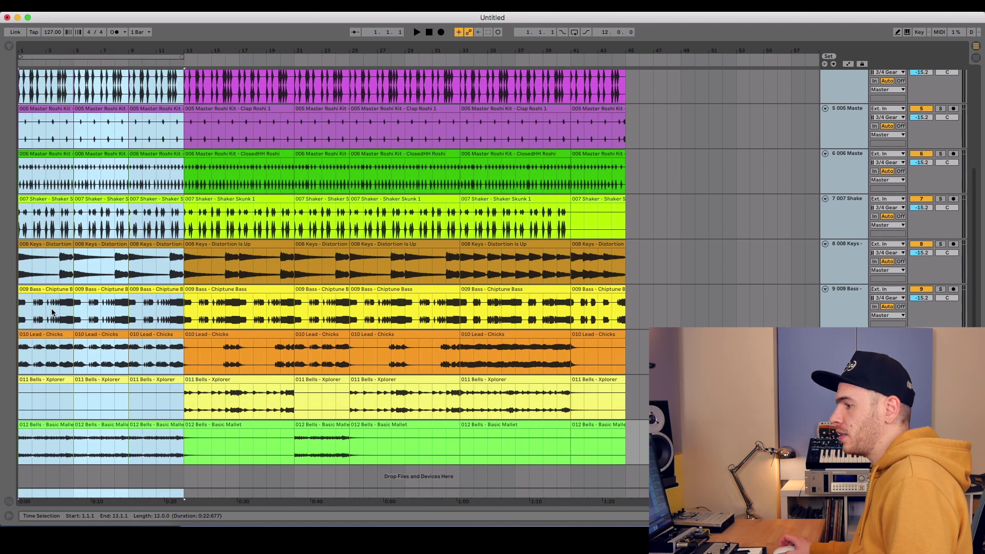
Step: Delete the clips in the first eight bars of the 009 Bass and 002 OpenHH tracks
{"action": "left_click_drag", "start_coordinate": [21, 306], "coordinate": [128, 305]}
{"action": "key", "text": "Delete"}
{"action": "scroll", "coordinate": [107, 134], "scroll_direction": "up", "scroll_amount": 3}
{"action": "key", "text": "Down"}
{"action": "key", "text": "Delete"}
Step: Delete the first eight bars of the 007 Shaker and 010 Lead tracks and start playback
{"action": "key", "text": "Down"}
{"action": "key", "text": "Down"}
{"action": "key", "text": "Down"}
{"action": "key", "text": "Down"}
{"action": "key", "text": "Down"}
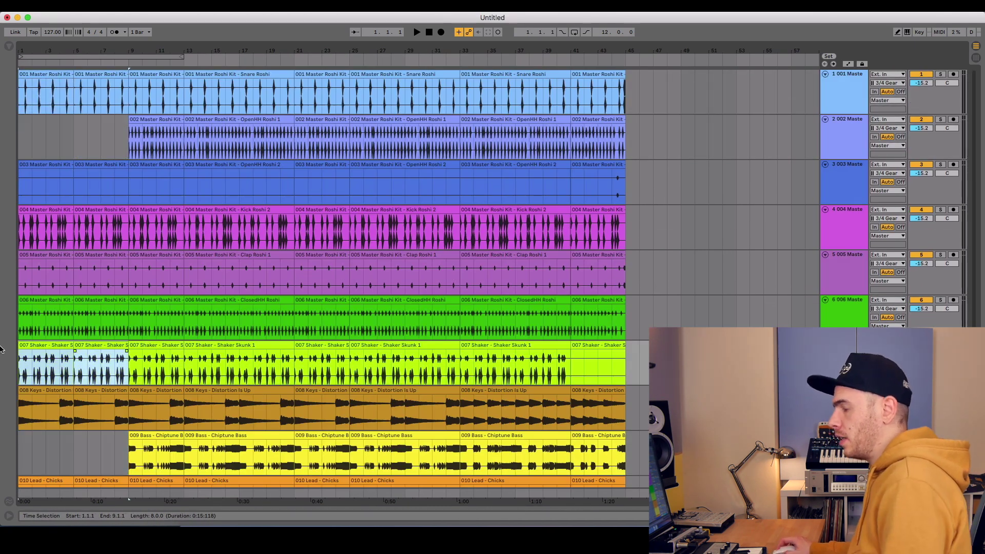
{"action": "key", "text": "Delete"}
{"action": "key", "text": "Down"}
{"action": "key", "text": "Down"}
{"action": "key", "text": "Down"}
{"action": "key", "text": "Delete"}
{"action": "key", "text": "Down"}
{"action": "key", "text": "Down"}
{"action": "key", "text": "space"}
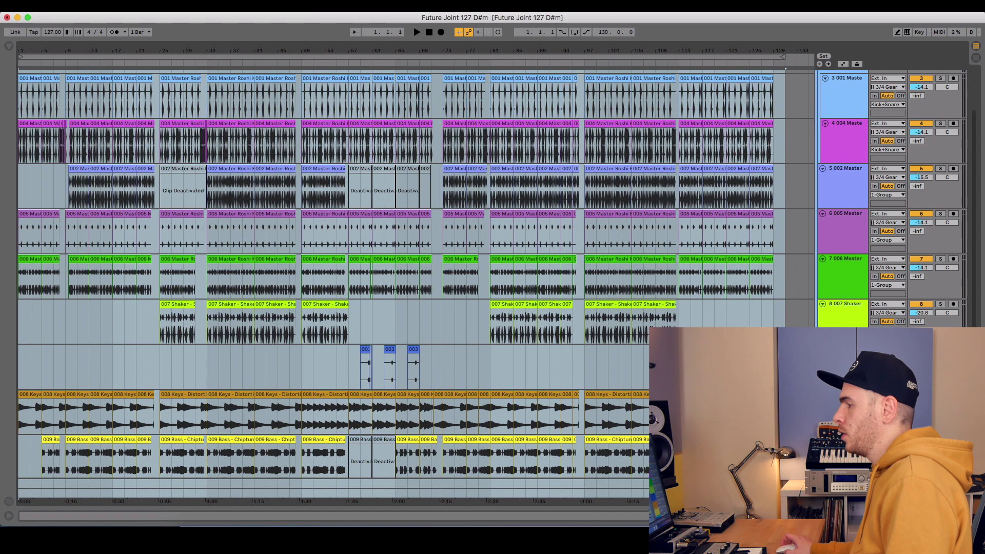
Step: In the finished Future Joint 127 D#m set, inspect the effect devices on the Kick+Snare group and the individual drum tracks
{"action": "scroll", "coordinate": [306, 181], "scroll_direction": "up", "scroll_amount": 1}
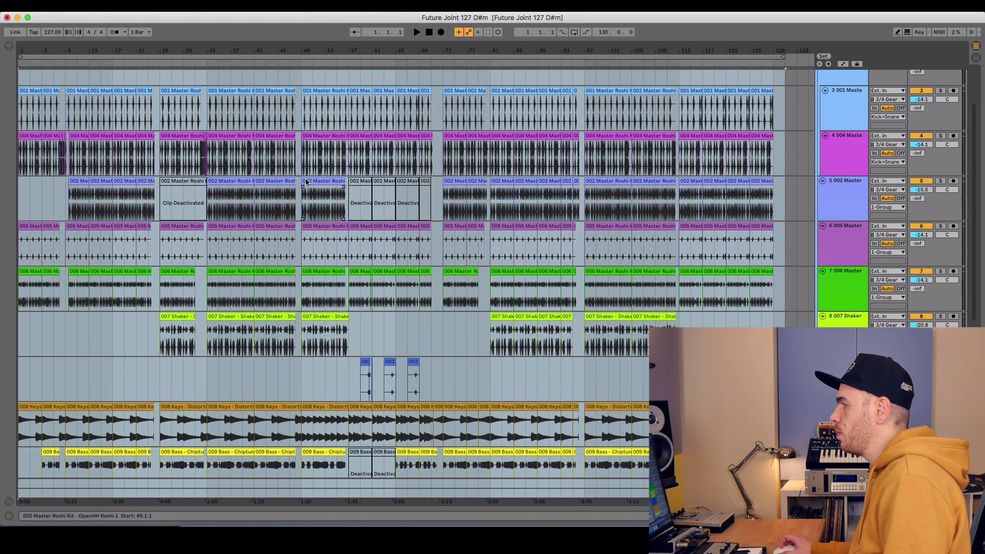
{"action": "scroll", "coordinate": [845, 130], "scroll_direction": "up", "scroll_amount": 4}
{"action": "double_click", "coordinate": [846, 126]}
{"action": "left_click", "coordinate": [840, 195]}
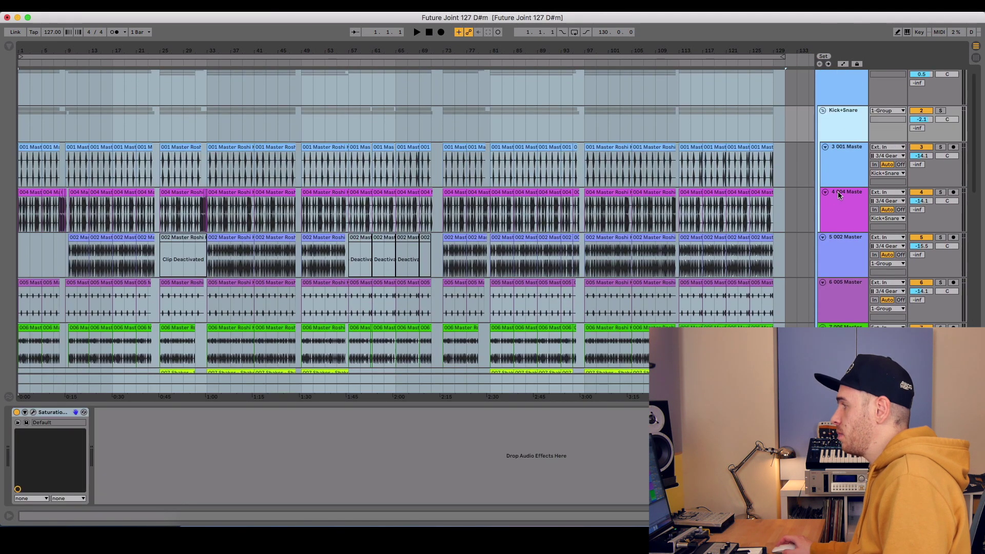
{"action": "left_click", "coordinate": [844, 99]}
{"action": "scroll", "coordinate": [845, 205], "scroll_direction": "down", "scroll_amount": 2}
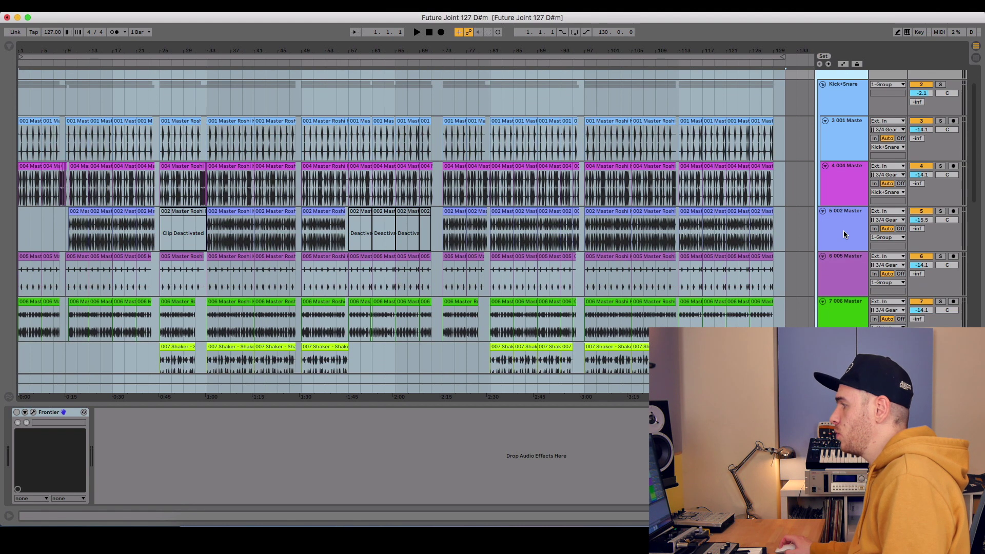
{"action": "left_click", "coordinate": [845, 234]}
{"action": "scroll", "coordinate": [844, 234], "scroll_direction": "down", "scroll_amount": 2}
{"action": "left_click", "coordinate": [848, 248]}
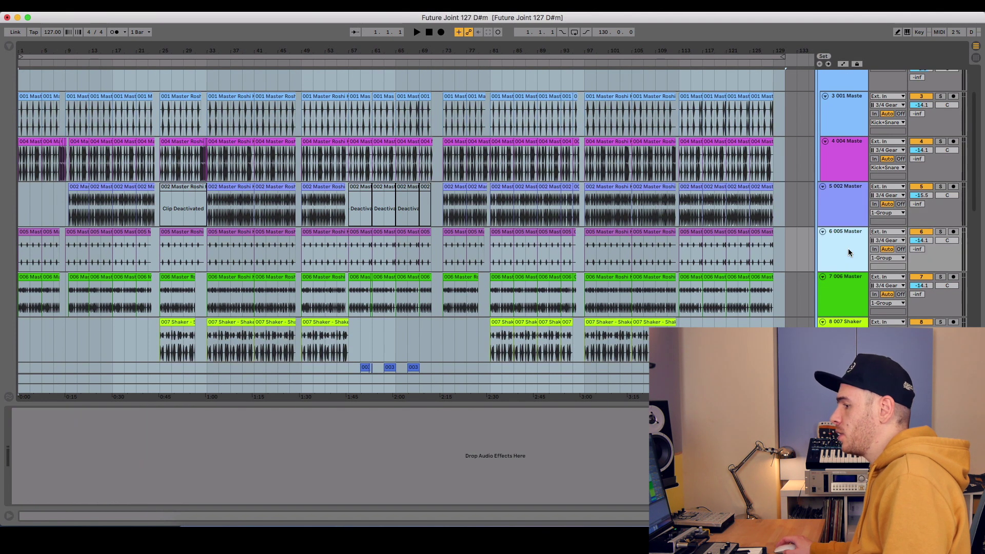
Step: Check the effects on the main drum group and the Kick+Snare group, and close the device view
{"action": "scroll", "coordinate": [847, 251], "scroll_direction": "up", "scroll_amount": 5}
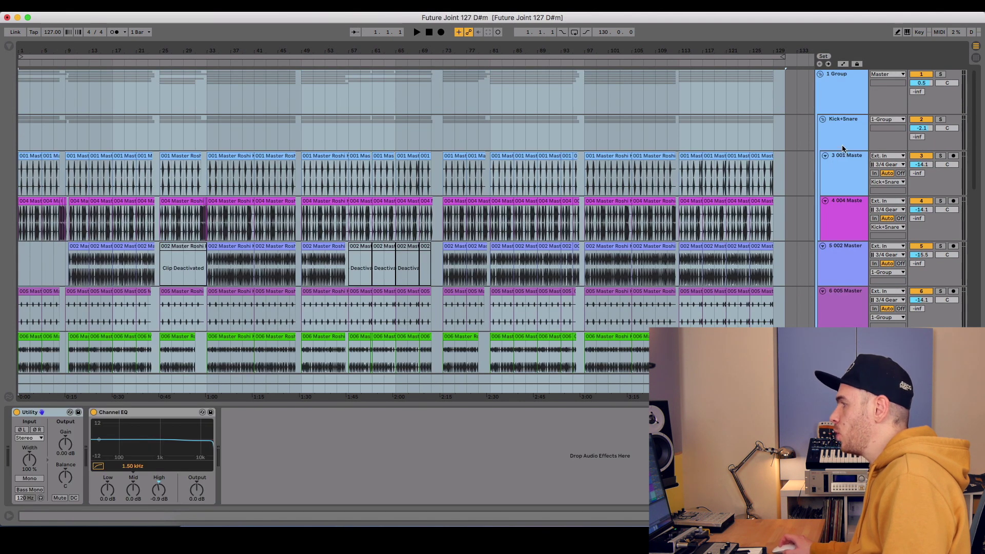
{"action": "left_click", "coordinate": [842, 92]}
{"action": "left_click", "coordinate": [840, 130]}
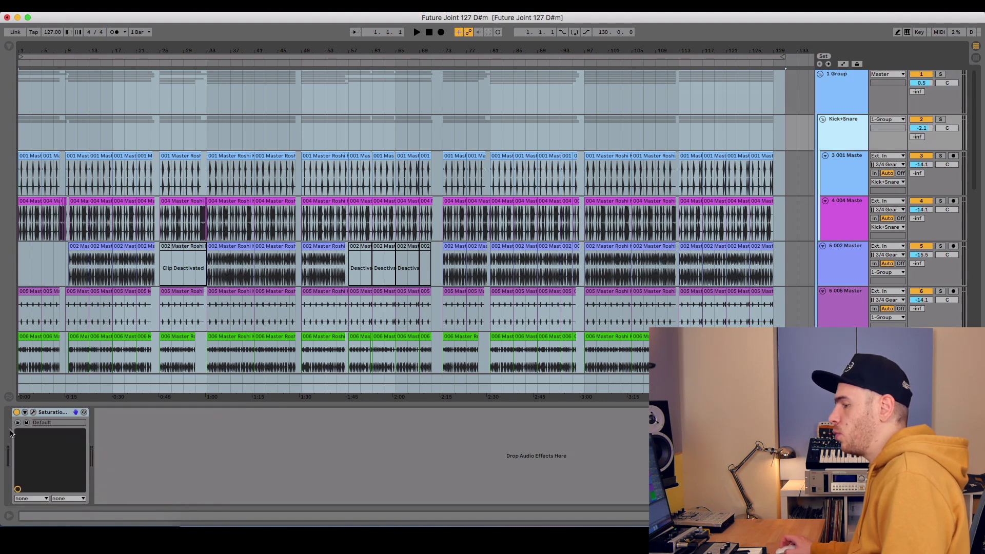
{"action": "left_click", "coordinate": [144, 393]}
{"action": "scroll", "coordinate": [399, 78], "scroll_direction": "down", "scroll_amount": 10}
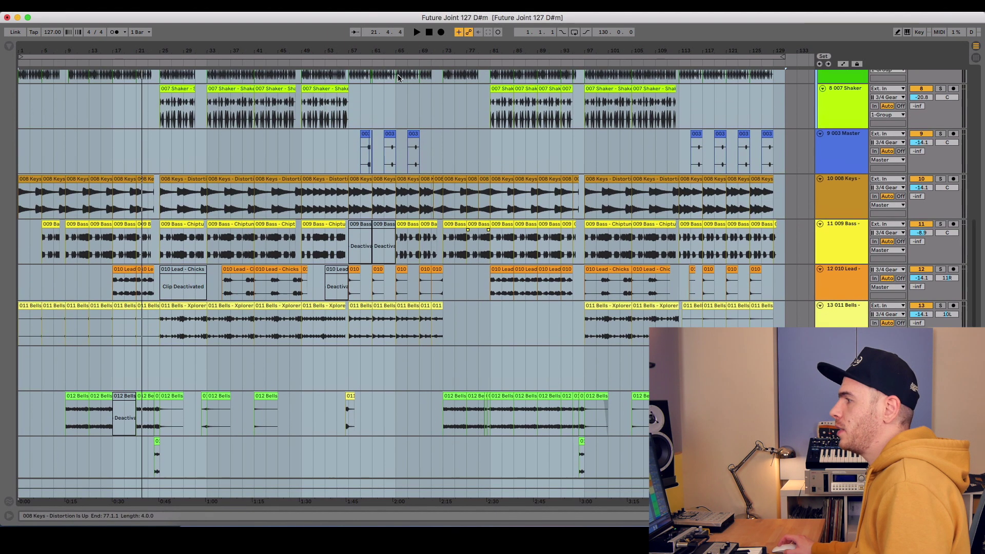
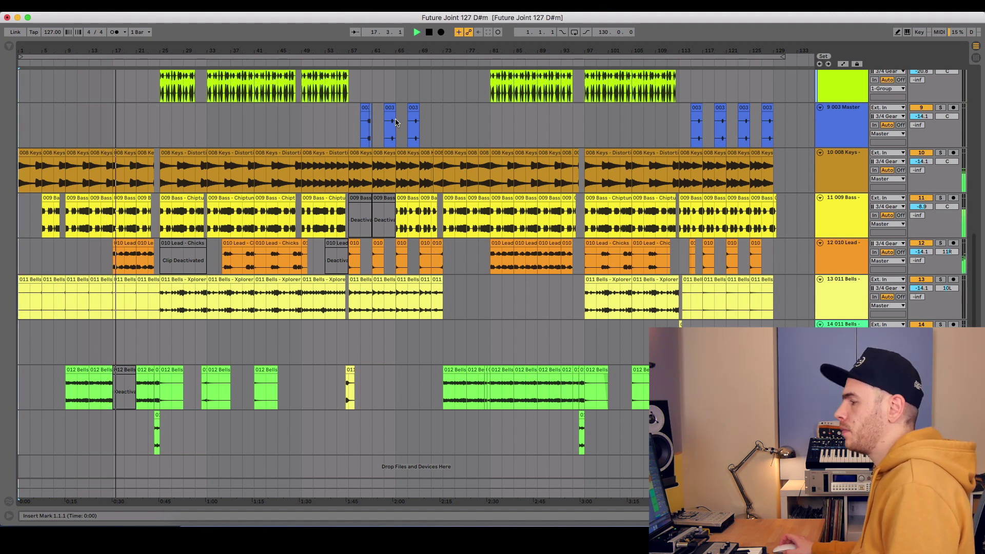
Step: Examine the finished arrangement during playback, from the drum groups through keys, bass and lead to the bells tracks
{"action": "scroll", "coordinate": [396, 122], "scroll_direction": "up", "scroll_amount": 5}
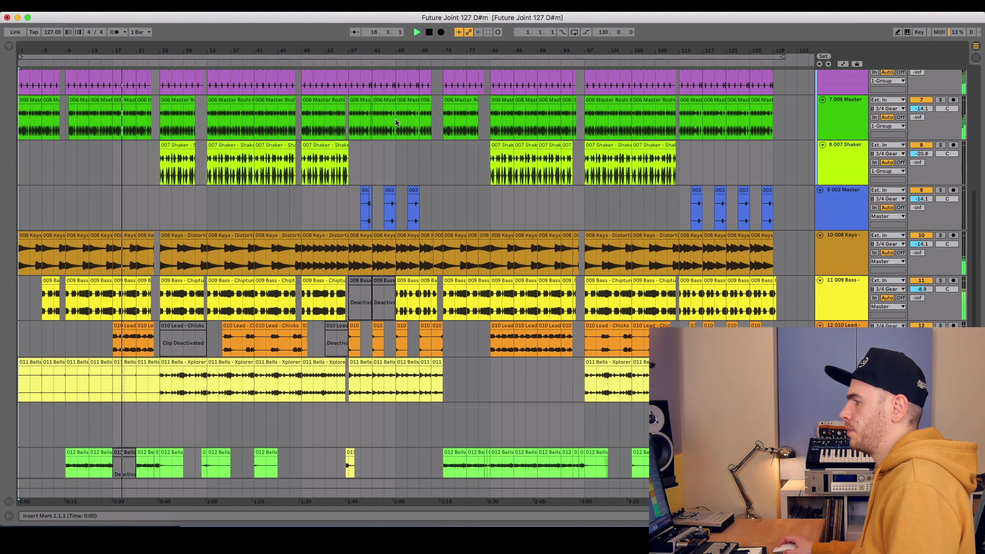
{"action": "scroll", "coordinate": [396, 122], "scroll_direction": "up", "scroll_amount": 3}
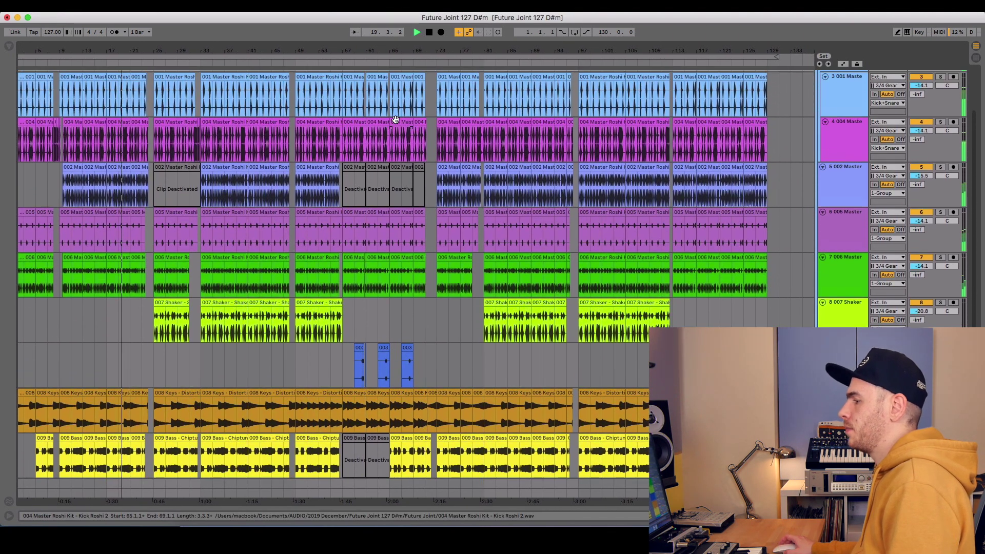
{"action": "scroll", "coordinate": [396, 122], "scroll_direction": "up", "scroll_amount": 2}
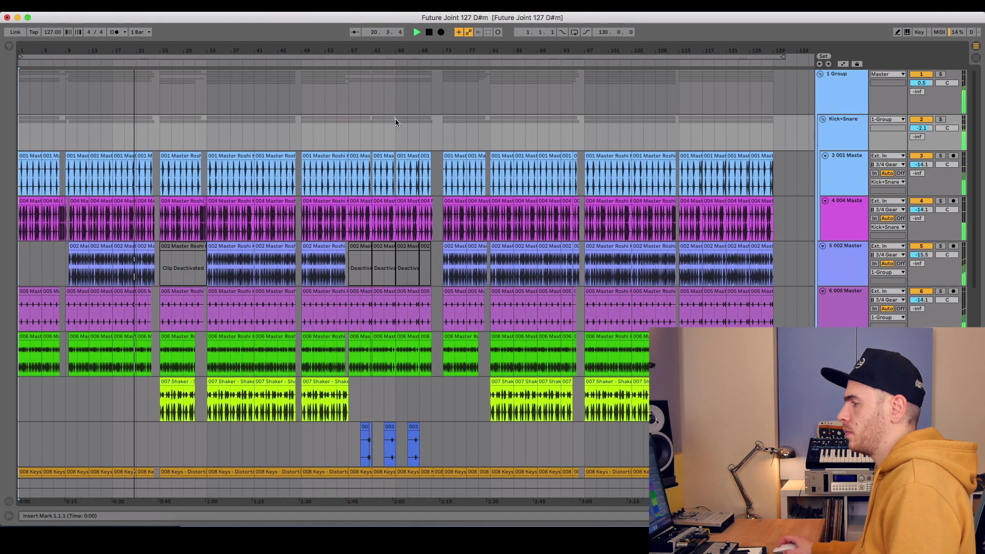
{"action": "scroll", "coordinate": [396, 122], "scroll_direction": "down", "scroll_amount": 3}
{"action": "scroll", "coordinate": [397, 120], "scroll_direction": "down", "scroll_amount": 5}
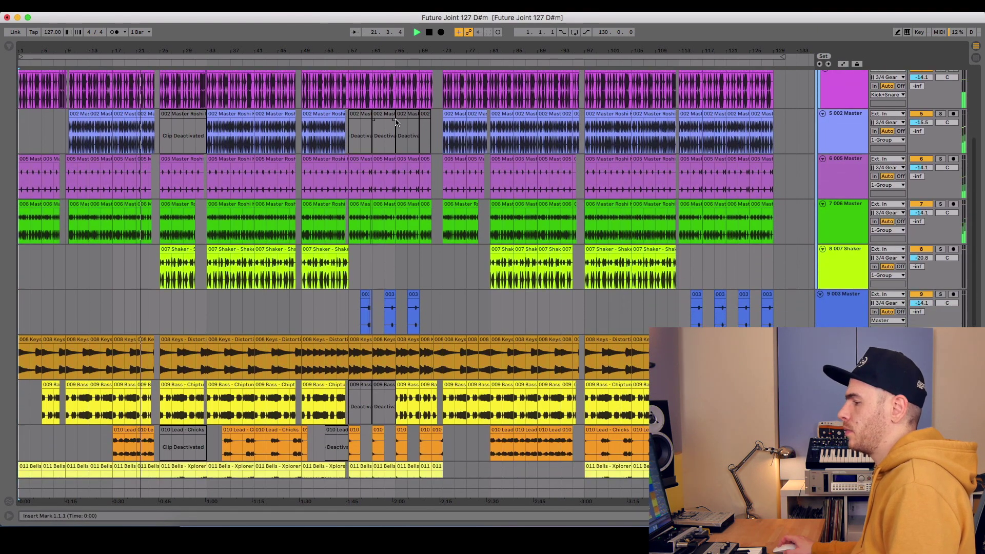
{"action": "scroll", "coordinate": [395, 123], "scroll_direction": "down", "scroll_amount": 2}
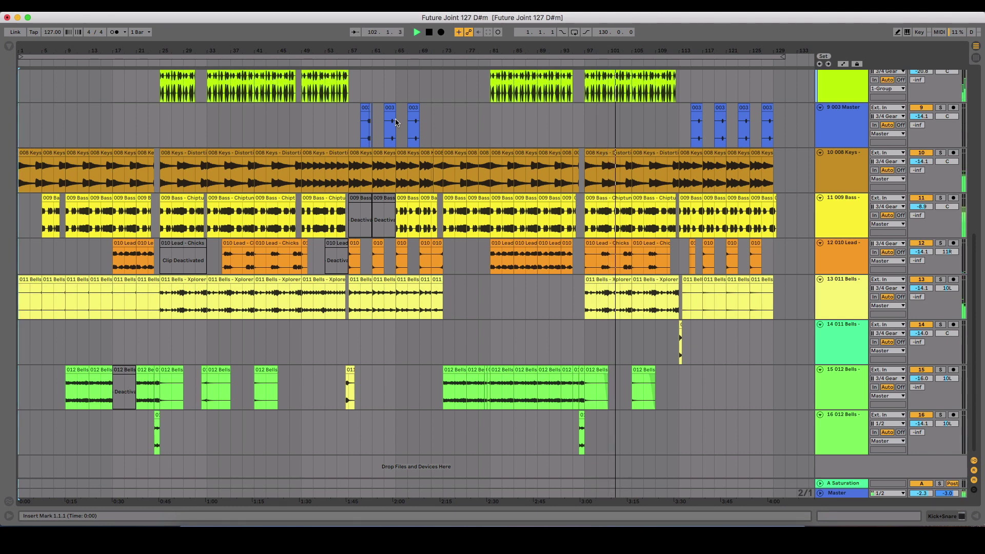
{"action": "scroll", "coordinate": [396, 122], "scroll_direction": "up", "scroll_amount": 10}
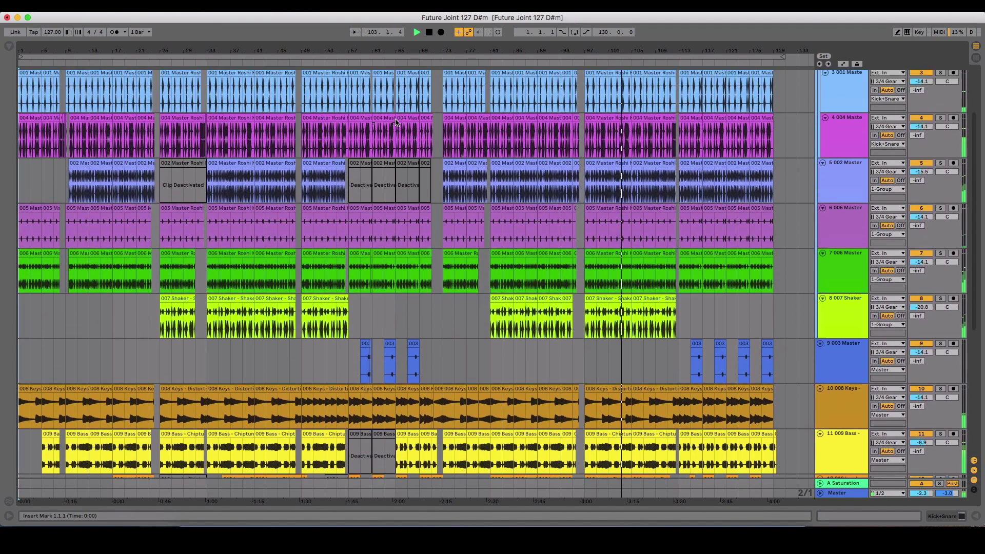
{"action": "scroll", "coordinate": [396, 122], "scroll_direction": "up", "scroll_amount": 3}
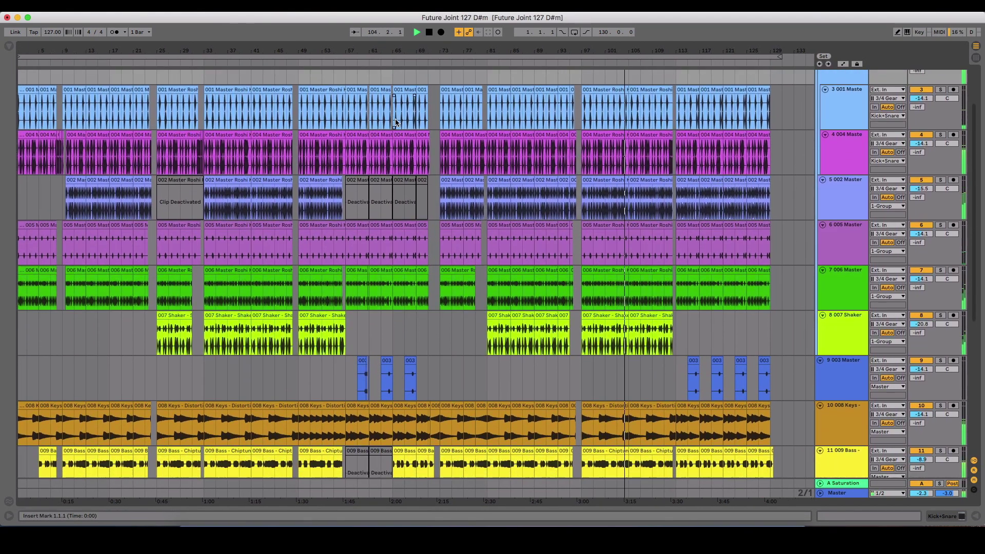
{"action": "scroll", "coordinate": [396, 122], "scroll_direction": "down", "scroll_amount": 10}
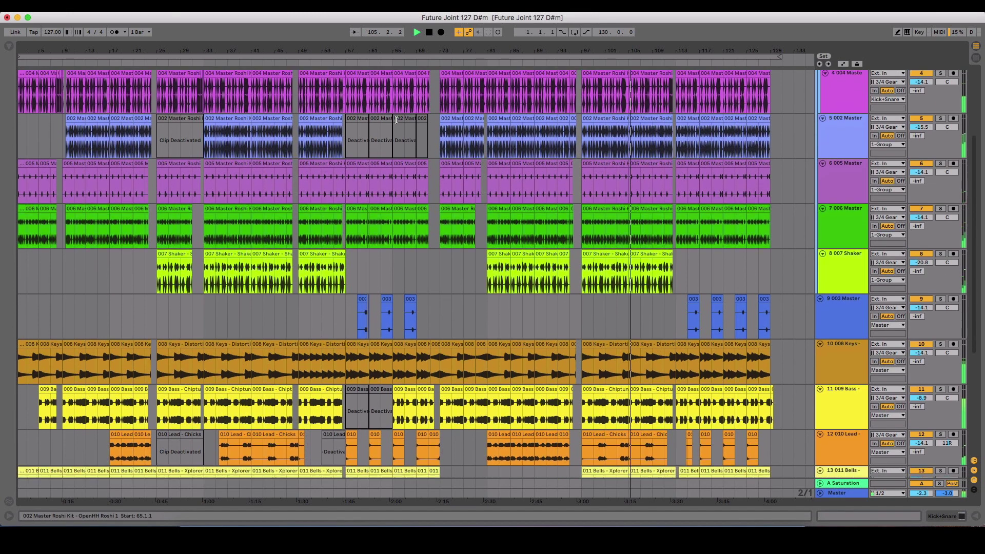
{"action": "scroll", "coordinate": [396, 119], "scroll_direction": "down", "scroll_amount": 10}
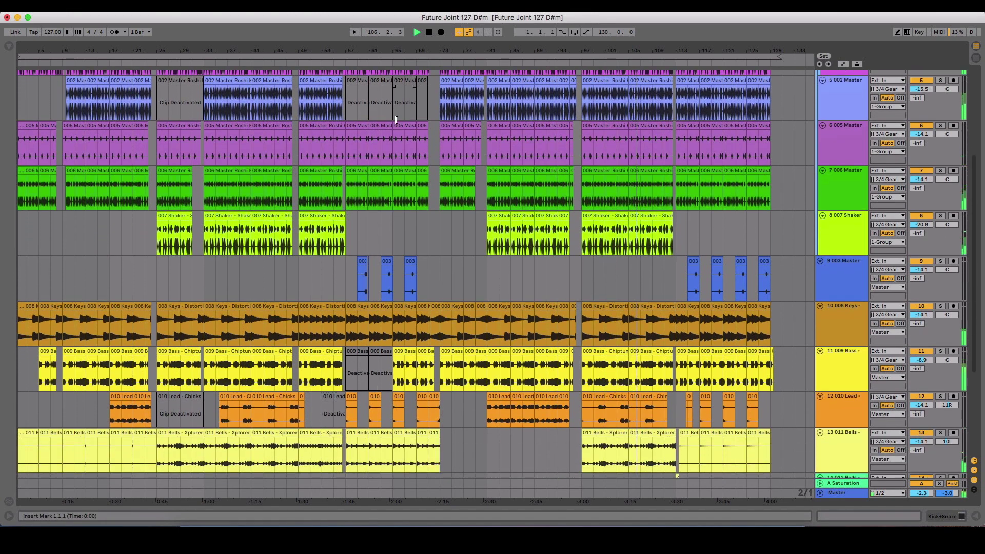
{"action": "scroll", "coordinate": [396, 119], "scroll_direction": "down", "scroll_amount": 8}
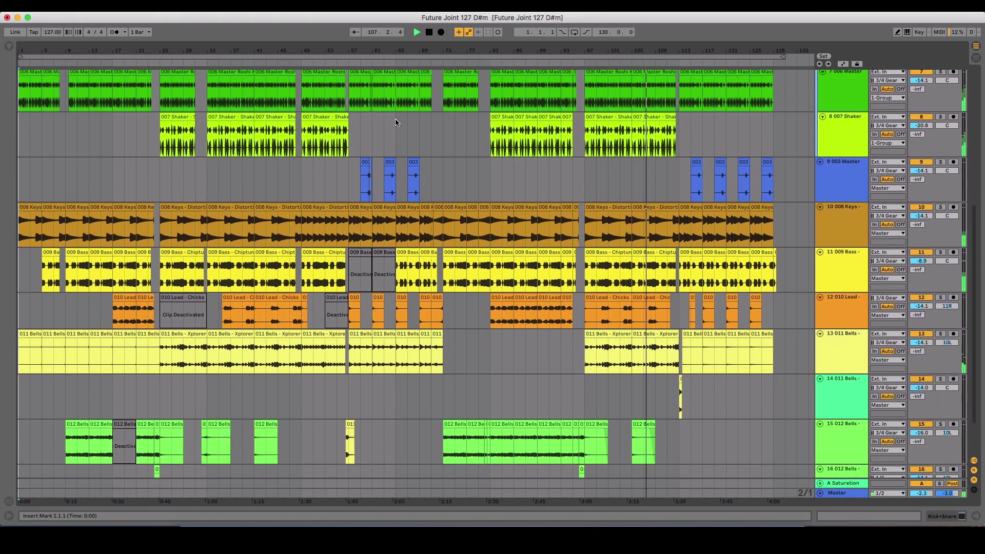
{"action": "scroll", "coordinate": [396, 122], "scroll_direction": "down", "scroll_amount": 5}
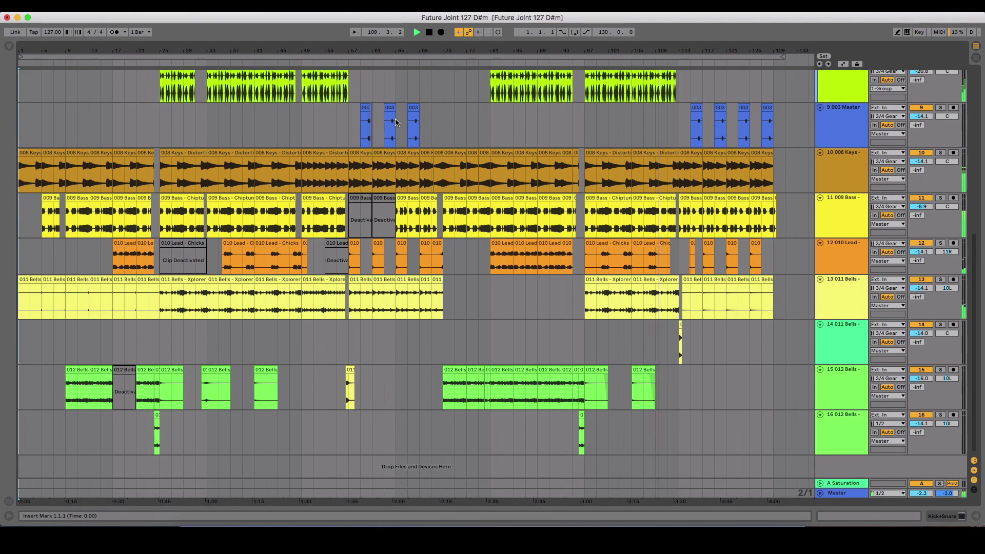
{"action": "scroll", "coordinate": [397, 122], "scroll_direction": "right", "scroll_amount": 1}
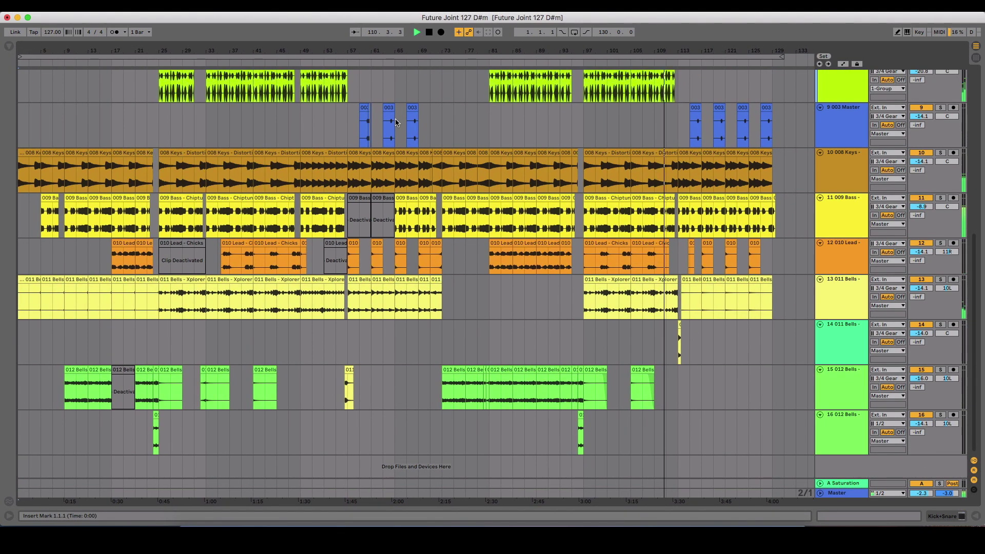
{"action": "scroll", "coordinate": [396, 123], "scroll_direction": "left", "scroll_amount": 1}
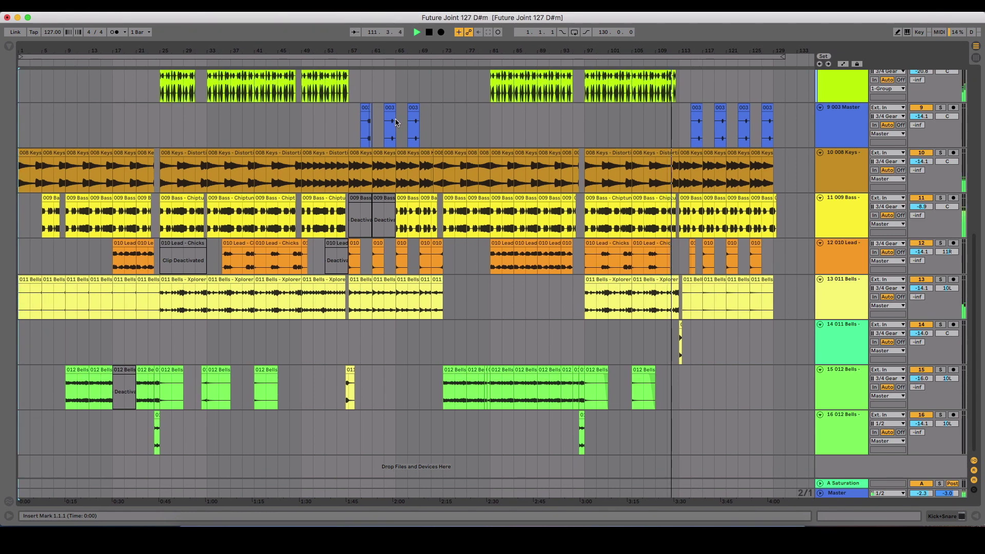